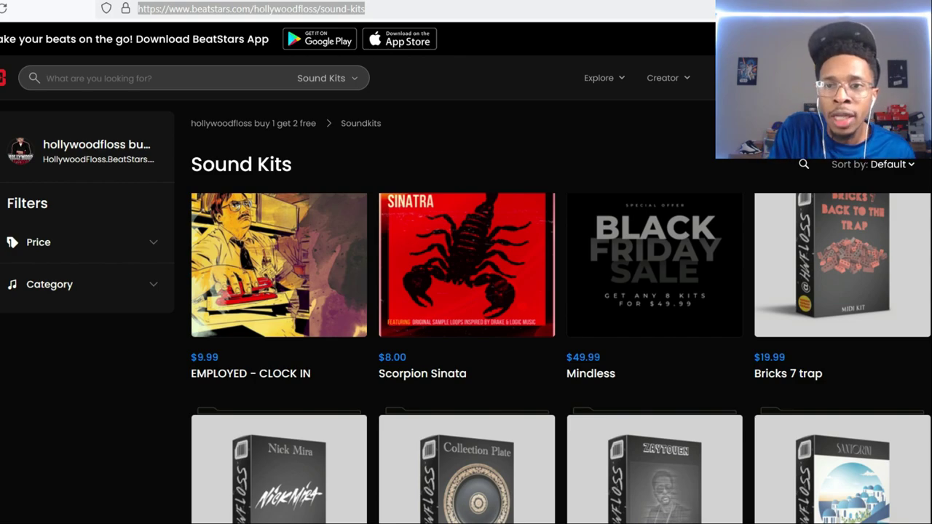
Check the Black Friday Mindless bundle page, then return and scroll down the Sound Kits grid.
{"action": "left_click", "coordinate": [662, 272]}
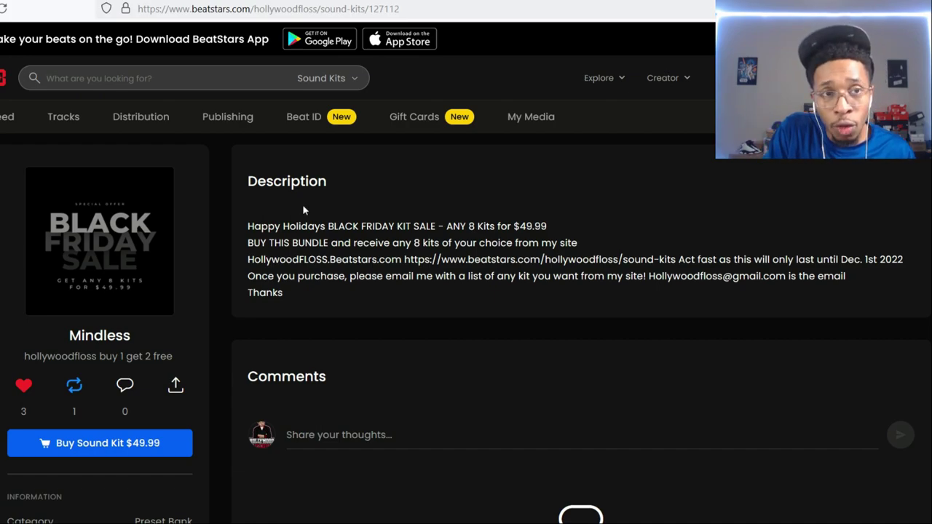
{"action": "key", "text": "alt+Left"}
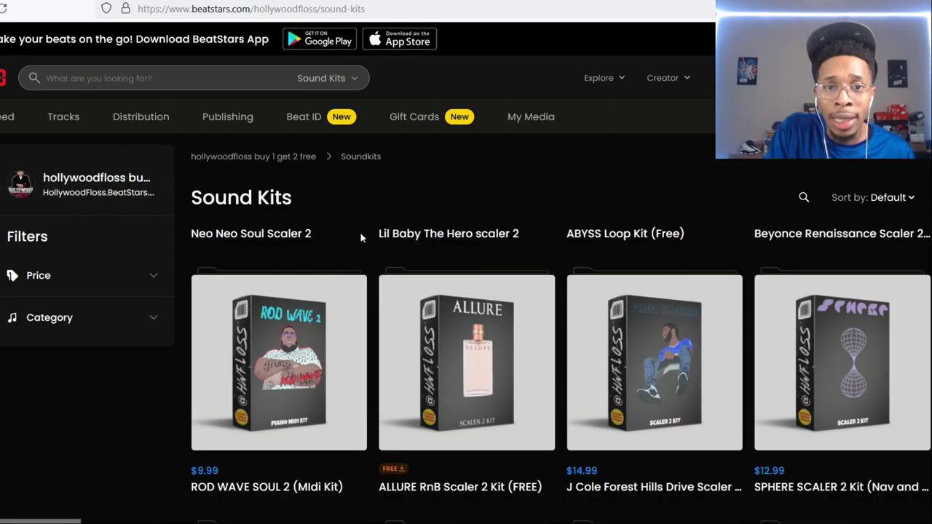
{"action": "scroll", "coordinate": [359, 231], "scroll_direction": "down", "scroll_amount": 5}
{"action": "scroll", "coordinate": [360, 231], "scroll_direction": "down", "scroll_amount": 3}
{"action": "scroll", "coordinate": [360, 232], "scroll_direction": "down", "scroll_amount": 2}
{"action": "scroll", "coordinate": [359, 231], "scroll_direction": "down", "scroll_amount": 2}
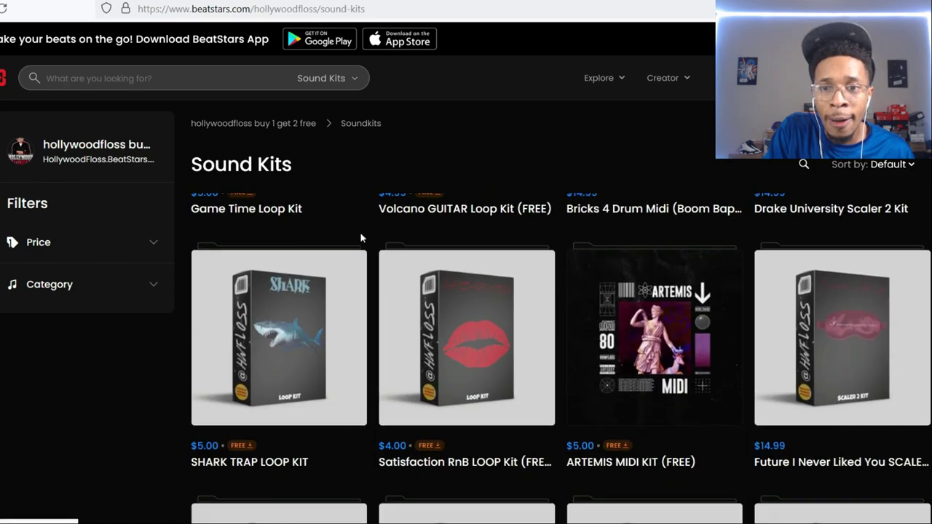
{"action": "scroll", "coordinate": [360, 231], "scroll_direction": "down", "scroll_amount": 3}
{"action": "scroll", "coordinate": [360, 231], "scroll_direction": "down", "scroll_amount": 5}
{"action": "scroll", "coordinate": [360, 232], "scroll_direction": "down", "scroll_amount": 5}
{"action": "scroll", "coordinate": [359, 232], "scroll_direction": "down", "scroll_amount": 2}
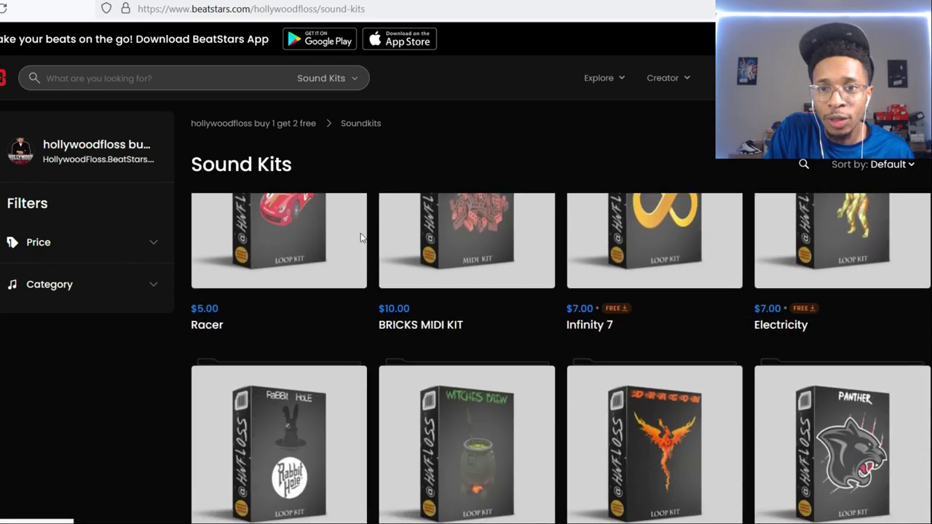
{"action": "scroll", "coordinate": [359, 236], "scroll_direction": "down", "scroll_amount": 2}
{"action": "scroll", "coordinate": [359, 236], "scroll_direction": "down", "scroll_amount": 3}
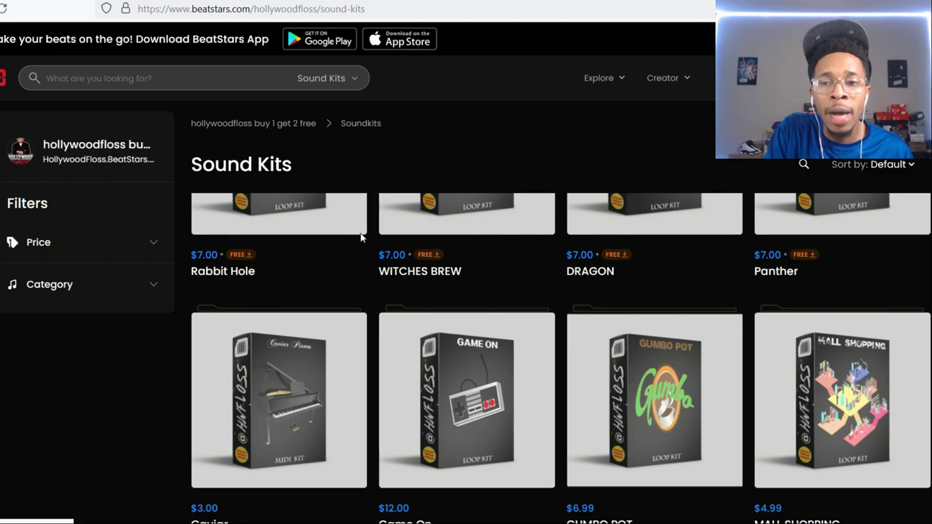
Scroll back up and down the grid to locate the Collection Plate Scaler 2 kit.
{"action": "scroll", "coordinate": [360, 236], "scroll_direction": "up", "scroll_amount": 2}
{"action": "scroll", "coordinate": [359, 237], "scroll_direction": "up", "scroll_amount": 2}
{"action": "scroll", "coordinate": [359, 237], "scroll_direction": "up", "scroll_amount": 2}
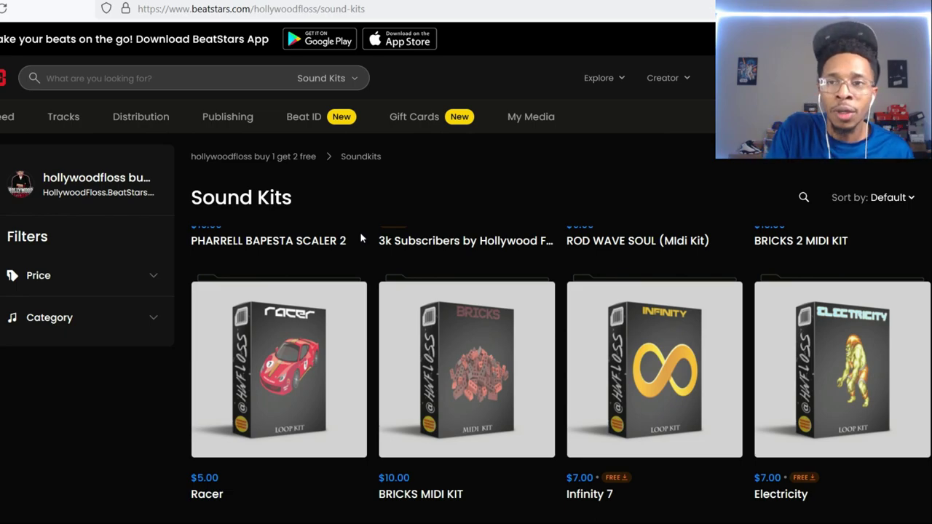
{"action": "scroll", "coordinate": [346, 281], "scroll_direction": "down", "scroll_amount": 1}
{"action": "scroll", "coordinate": [346, 281], "scroll_direction": "down", "scroll_amount": 3}
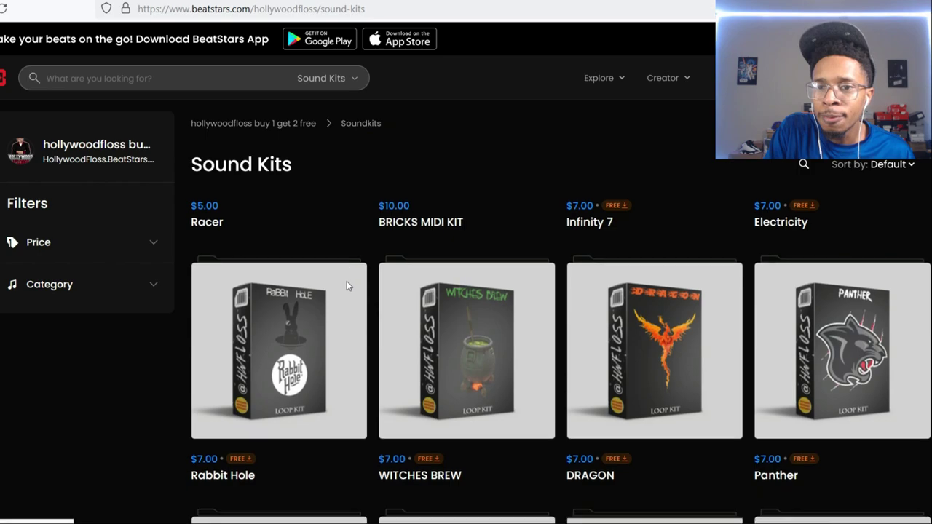
{"action": "scroll", "coordinate": [347, 281], "scroll_direction": "down", "scroll_amount": 3}
{"action": "scroll", "coordinate": [346, 285], "scroll_direction": "down", "scroll_amount": 3}
{"action": "scroll", "coordinate": [346, 285], "scroll_direction": "down", "scroll_amount": 1}
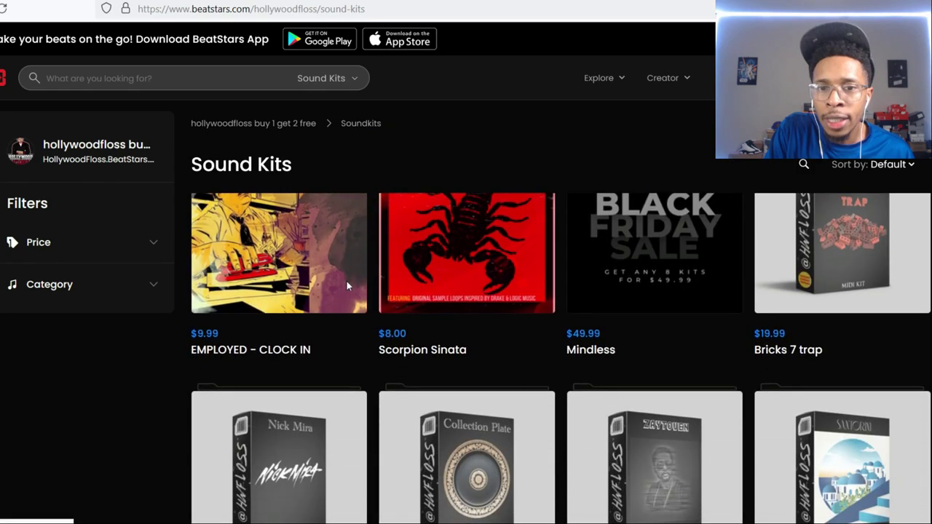
{"action": "scroll", "coordinate": [346, 285], "scroll_direction": "down", "scroll_amount": 2}
Open the Collection Plate Scaler 2 sound kit's page in BeatStars.
{"action": "left_click", "coordinate": [442, 343]}
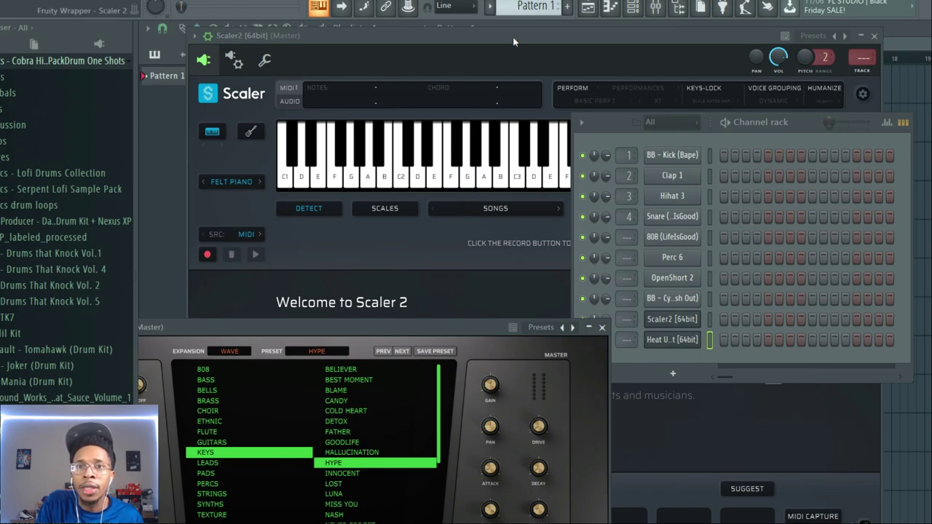
Load the '1 Collection Plate' chord set from Scaler 2's USER chord sets.
{"action": "left_click", "coordinate": [539, 51]}
{"action": "left_click", "coordinate": [747, 181]}
{"action": "left_click", "coordinate": [774, 213]}
{"action": "mouse_move", "coordinate": [781, 246]}
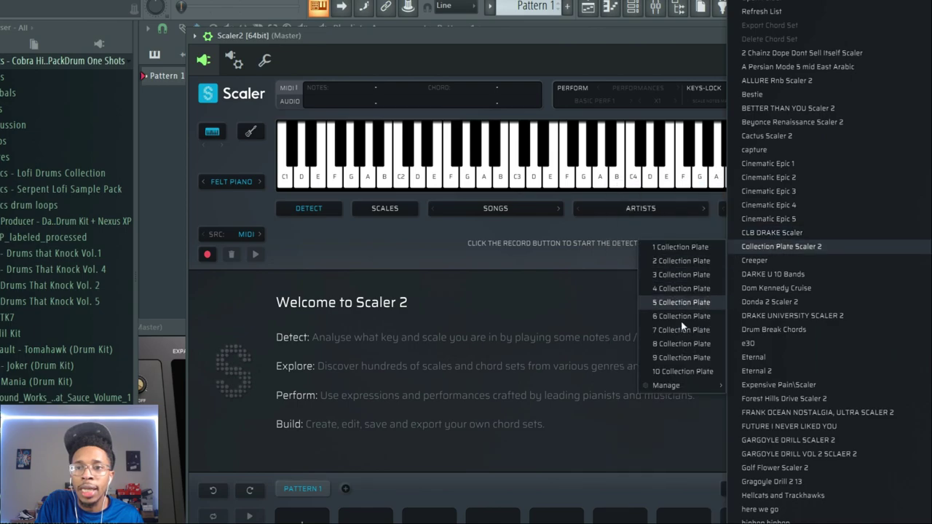
{"action": "left_click", "coordinate": [658, 246]}
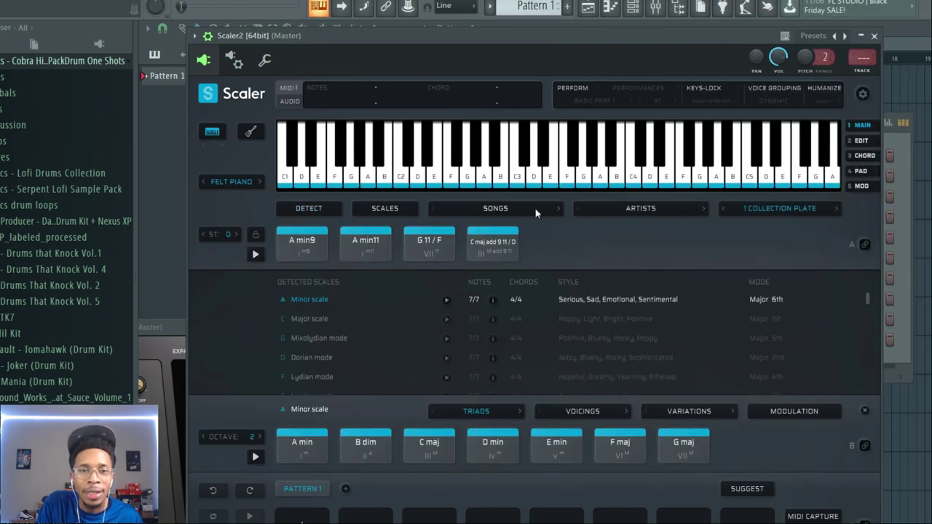
Set Scaler 2's Humanize to BOTH and its performance style to Strumming.
{"action": "left_click", "coordinate": [827, 96]}
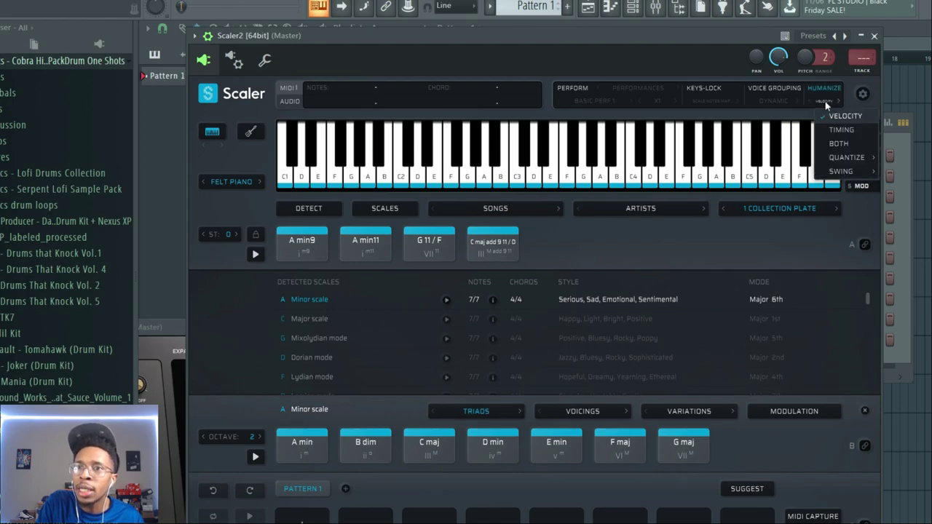
{"action": "left_click", "coordinate": [837, 140]}
{"action": "left_click", "coordinate": [636, 90]}
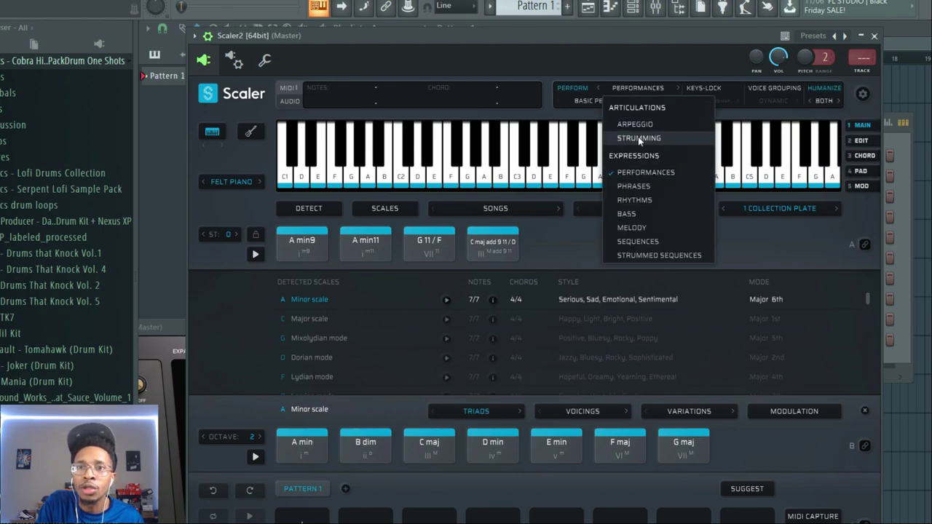
{"action": "left_click", "coordinate": [637, 137]}
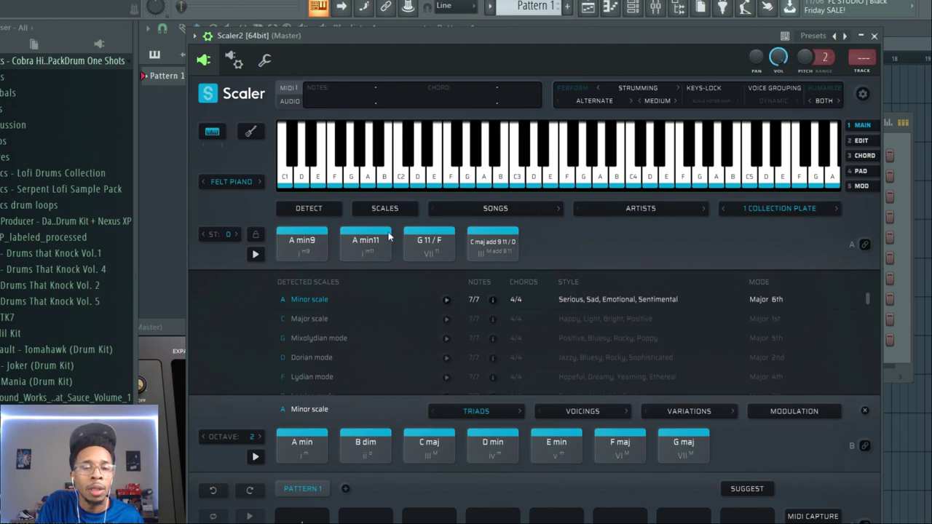
{"action": "left_click", "coordinate": [299, 241]}
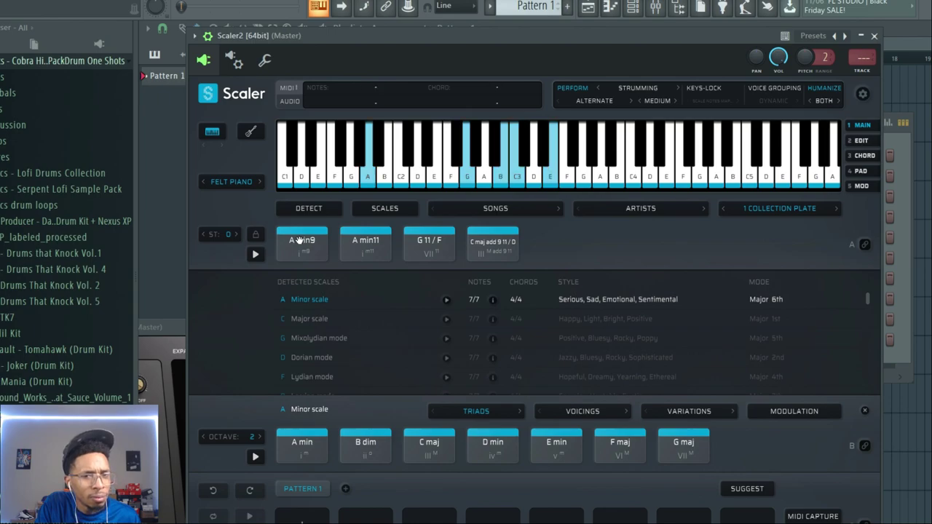
{"action": "left_click", "coordinate": [365, 240]}
{"action": "left_click", "coordinate": [420, 248]}
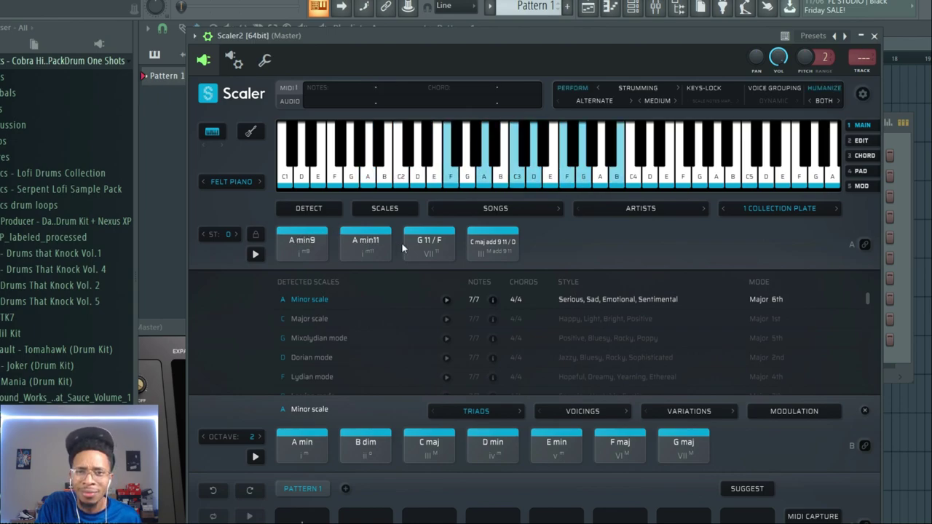
{"action": "left_click", "coordinate": [486, 242]}
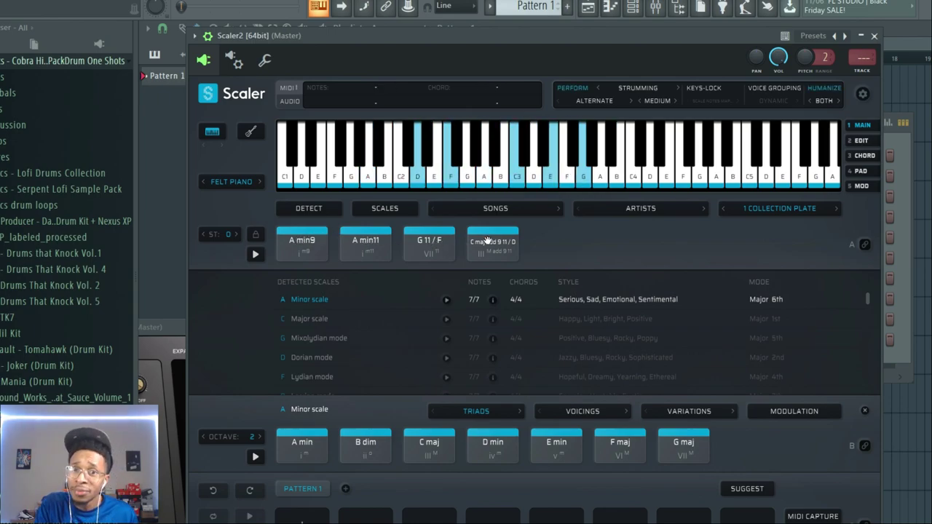
{"action": "left_click", "coordinate": [302, 240]}
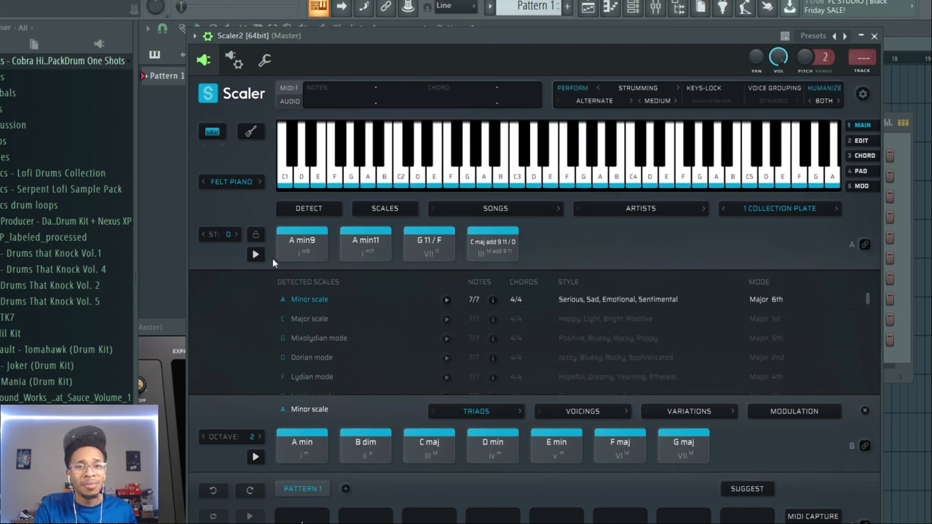
{"action": "left_click", "coordinate": [362, 246]}
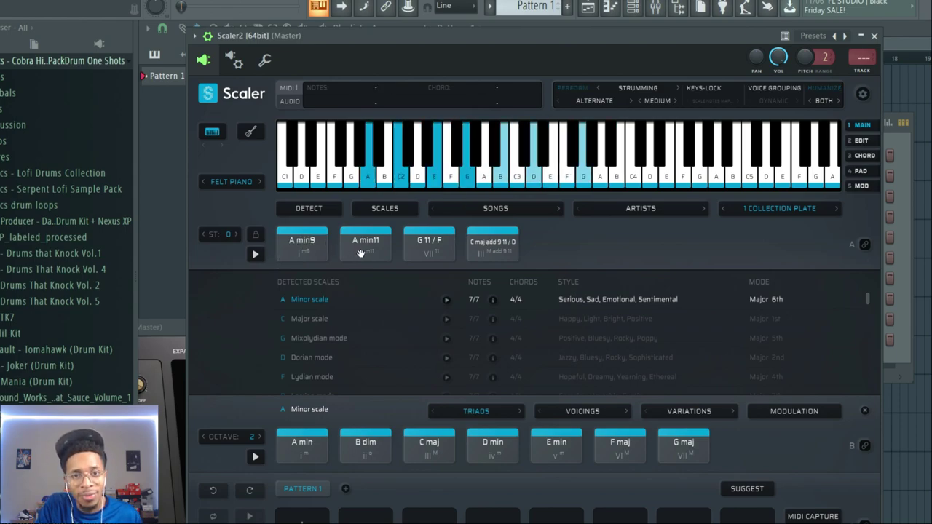
{"action": "left_click", "coordinate": [426, 251]}
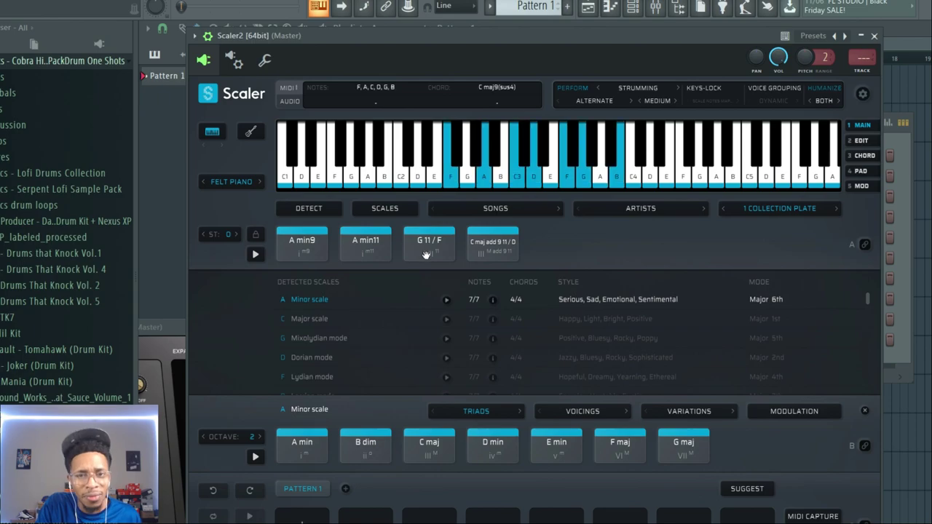
{"action": "left_click", "coordinate": [481, 254]}
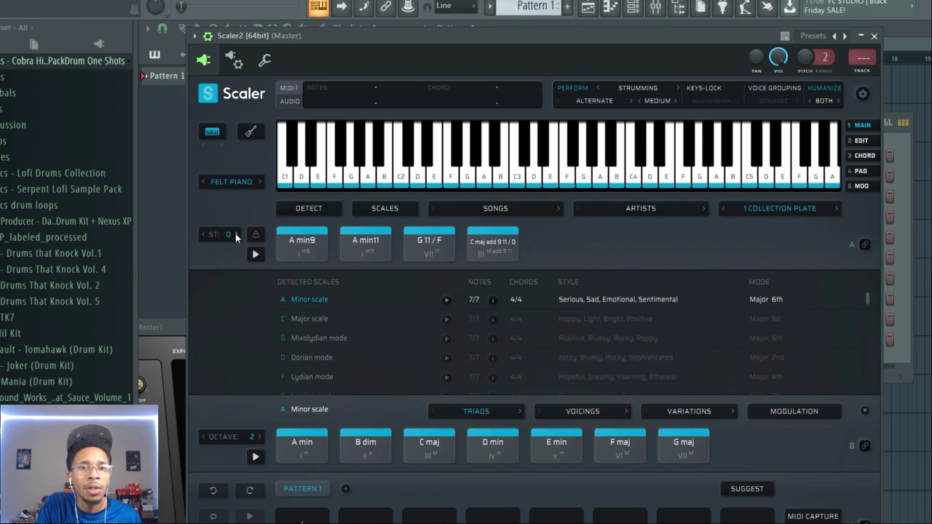
Transpose up a semitone to B♭ minor and audition Bb min9, Bb min11, Ab 11 / Gb and the last chord.
{"action": "left_click", "coordinate": [235, 236]}
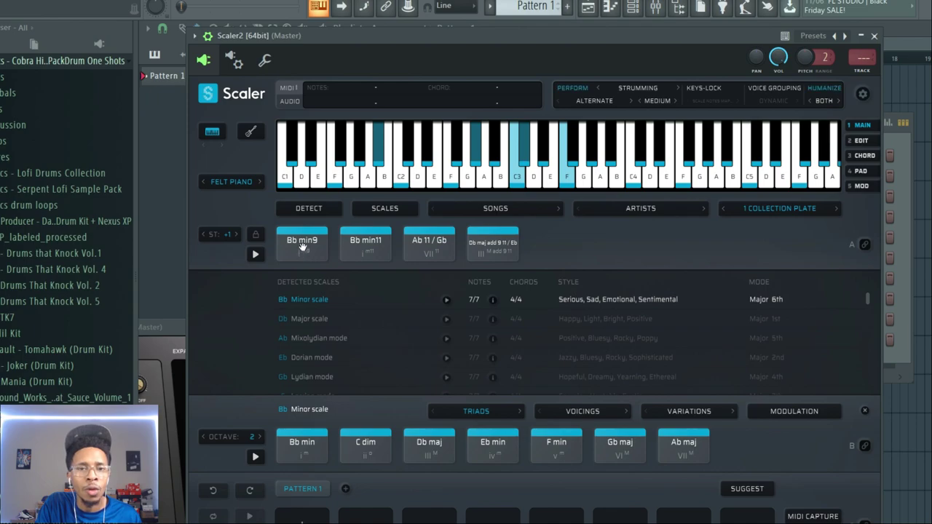
{"action": "left_click", "coordinate": [299, 243]}
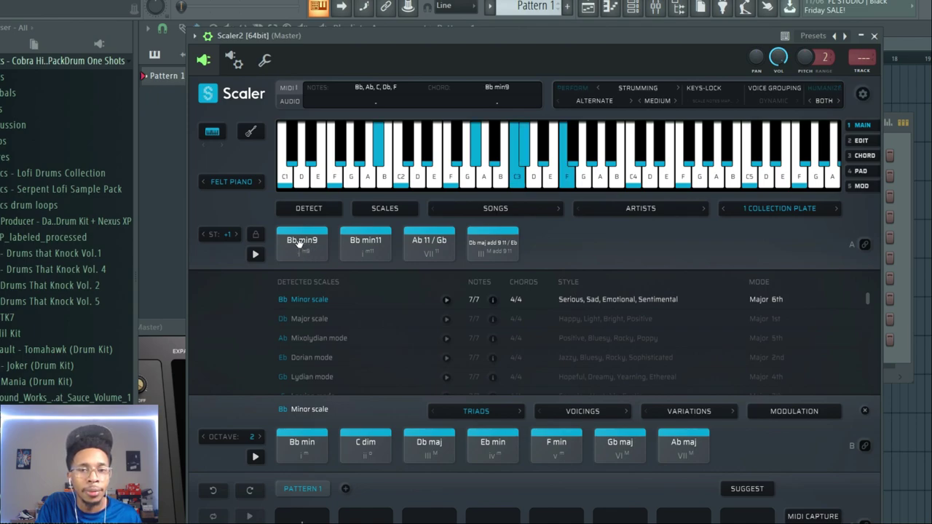
{"action": "left_click", "coordinate": [356, 244]}
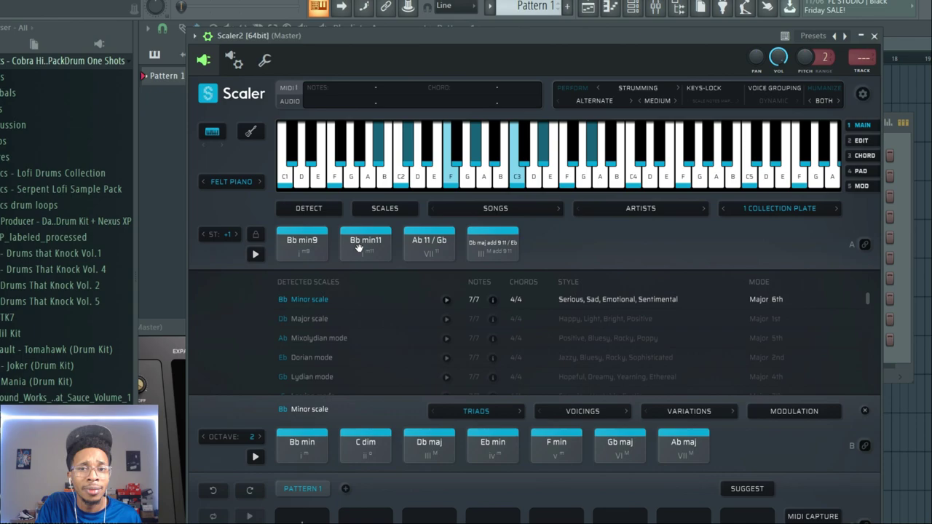
{"action": "left_click", "coordinate": [417, 253]}
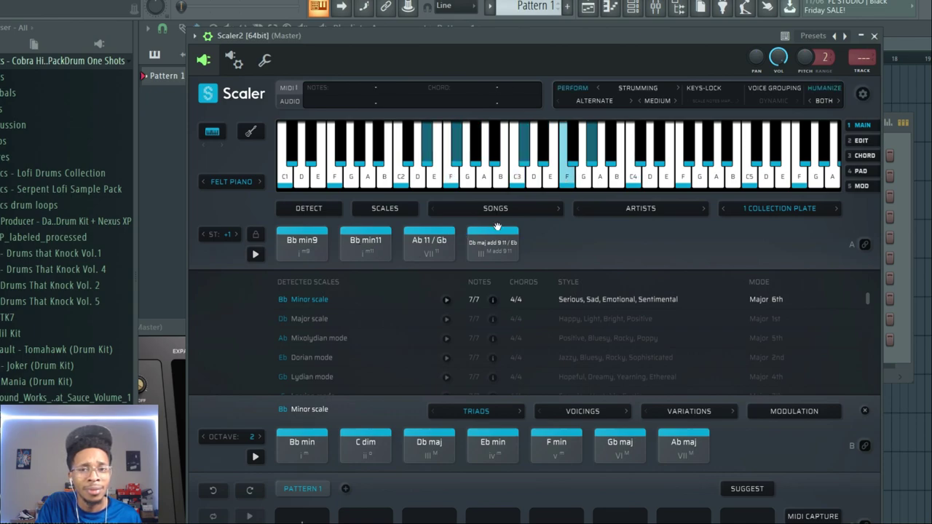
{"action": "left_click", "coordinate": [507, 240]}
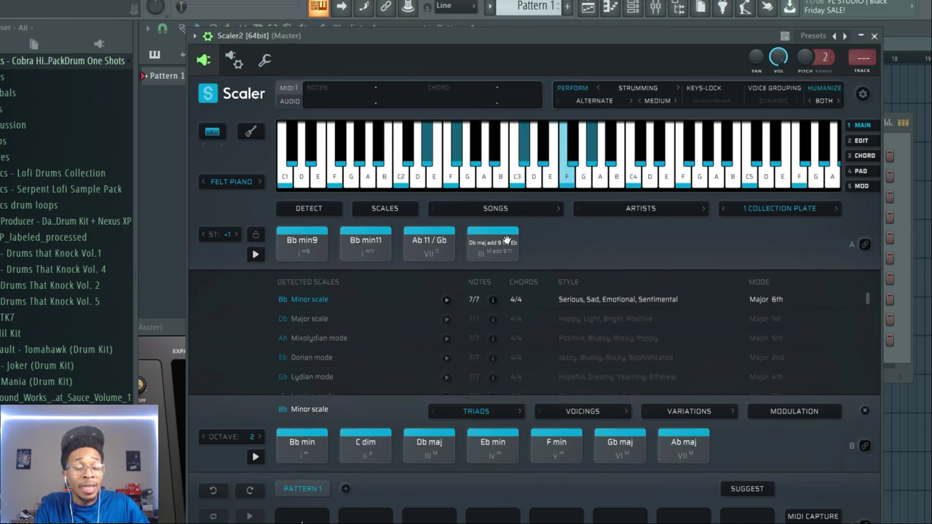
Place Bb min9, Bb min11, Ab 11 / Gb and the final chord into Pattern 1.
{"action": "mouse_move", "coordinate": [301, 242]}
{"action": "left_mouse_down"}
{"action": "mouse_move", "coordinate": [289, 481]}
{"action": "mouse_move", "coordinate": [301, 513]}
{"action": "left_mouse_up"}
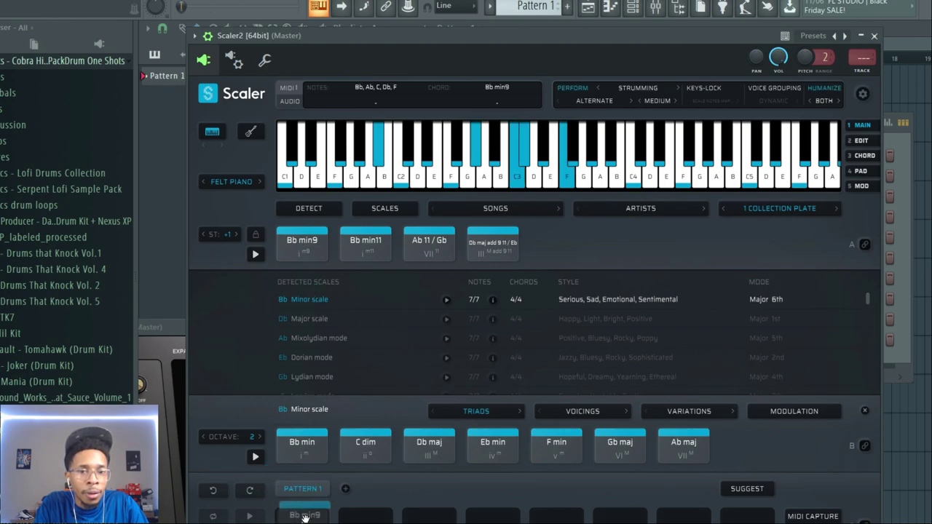
{"action": "left_click_drag", "start_coordinate": [366, 243], "coordinate": [429, 513]}
{"action": "mouse_move", "coordinate": [430, 242]}
{"action": "left_mouse_down"}
{"action": "mouse_move", "coordinate": [492, 449]}
{"action": "mouse_move", "coordinate": [556, 513]}
{"action": "left_mouse_up"}
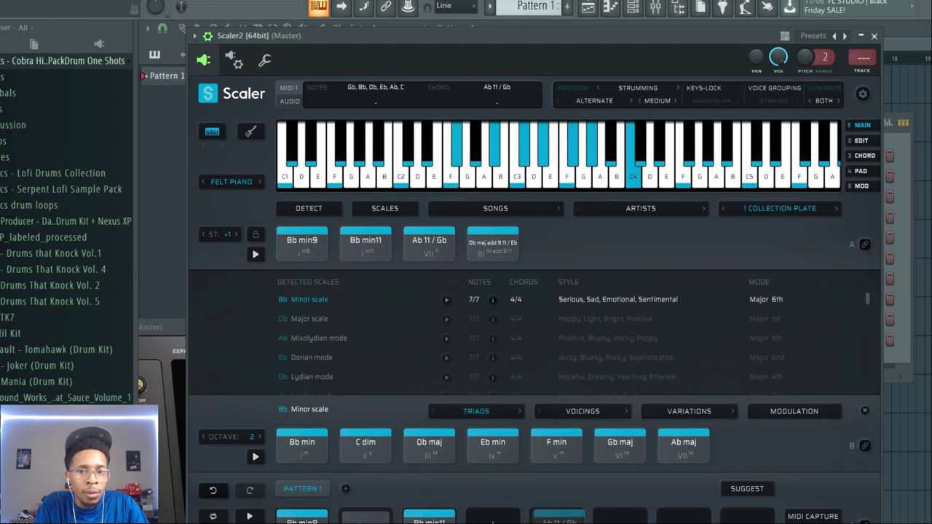
{"action": "mouse_move", "coordinate": [492, 242]}
{"action": "left_mouse_down"}
{"action": "mouse_move", "coordinate": [656, 446]}
{"action": "mouse_move", "coordinate": [683, 513]}
{"action": "left_mouse_up"}
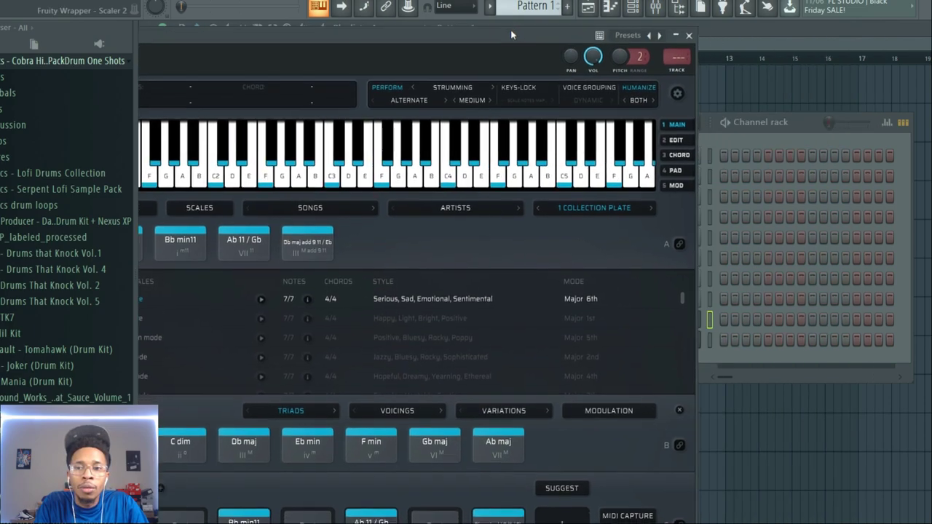
{"action": "left_click_drag", "start_coordinate": [696, 31], "coordinate": [351, 15]}
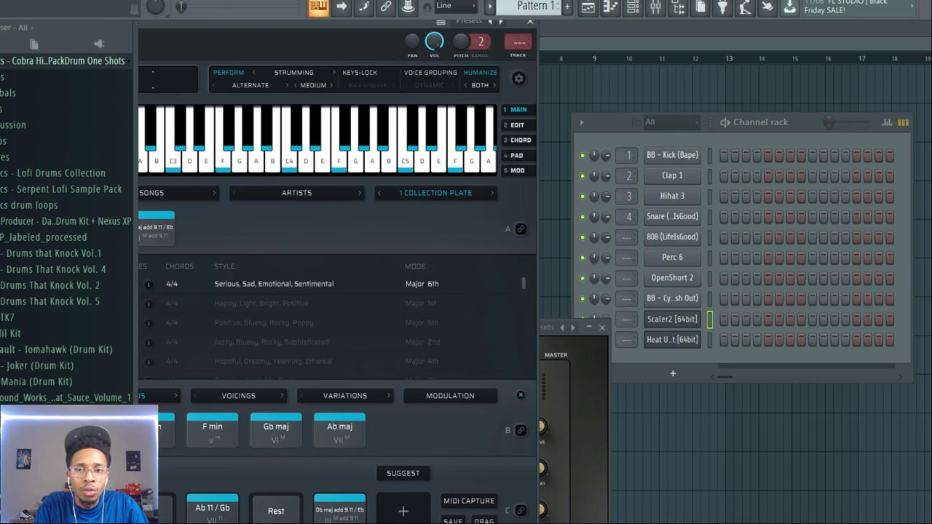
Drop the chord pattern onto the Heat Up 3 channel and play it back.
{"action": "left_click", "coordinate": [666, 339]}
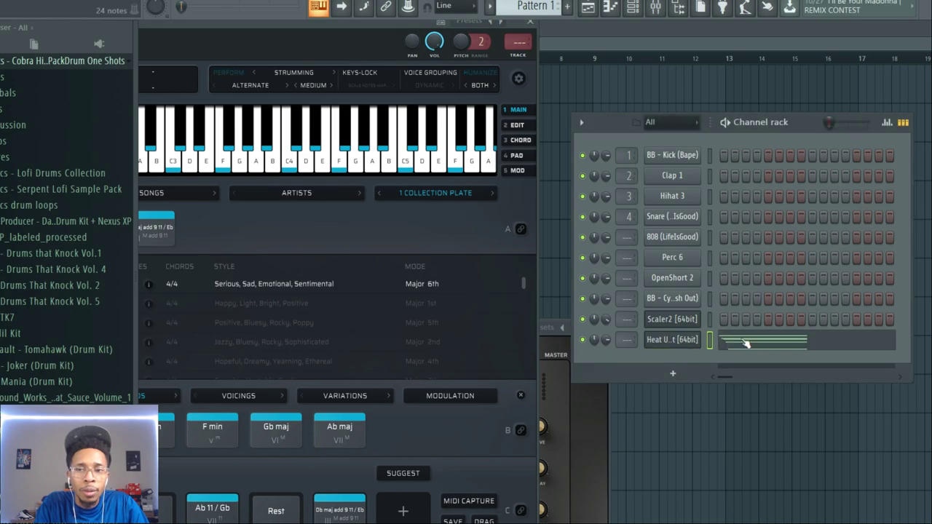
{"action": "key", "text": "space"}
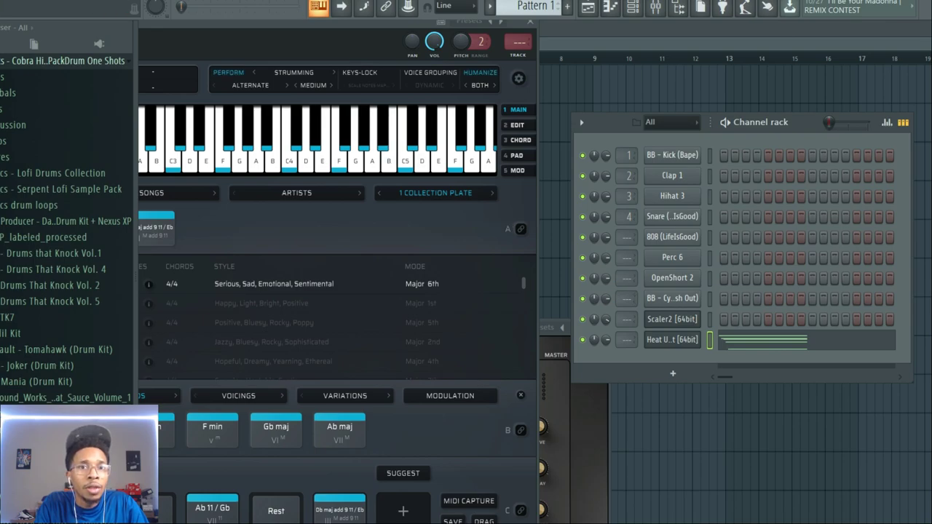
{"action": "left_click", "coordinate": [483, 291]}
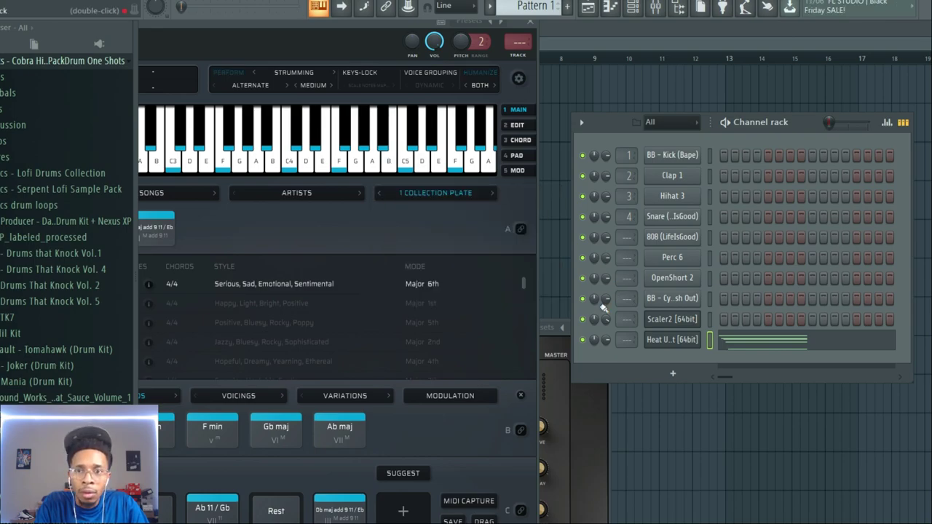
Select all Heat Up 3 notes in the piano roll and stretch them to reach bar 2.
{"action": "key", "text": "F7"}
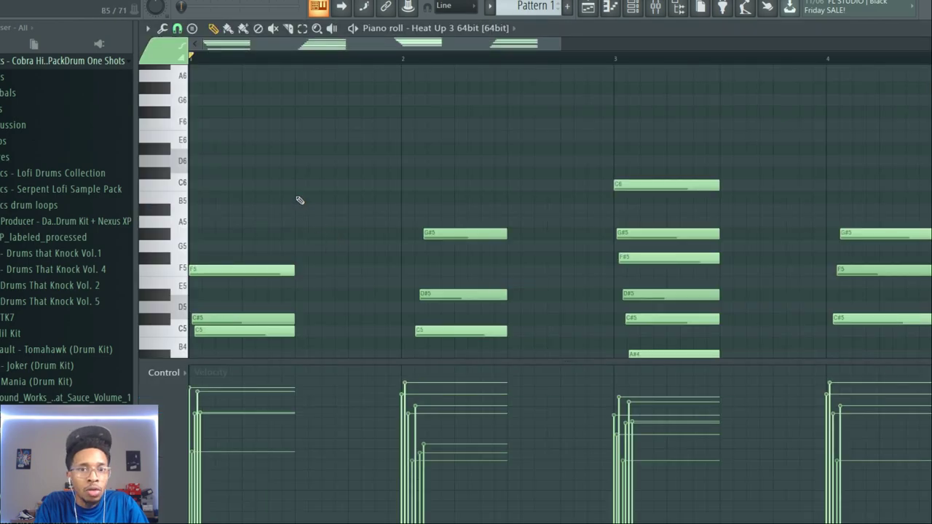
{"action": "key", "text": "ctrl+a"}
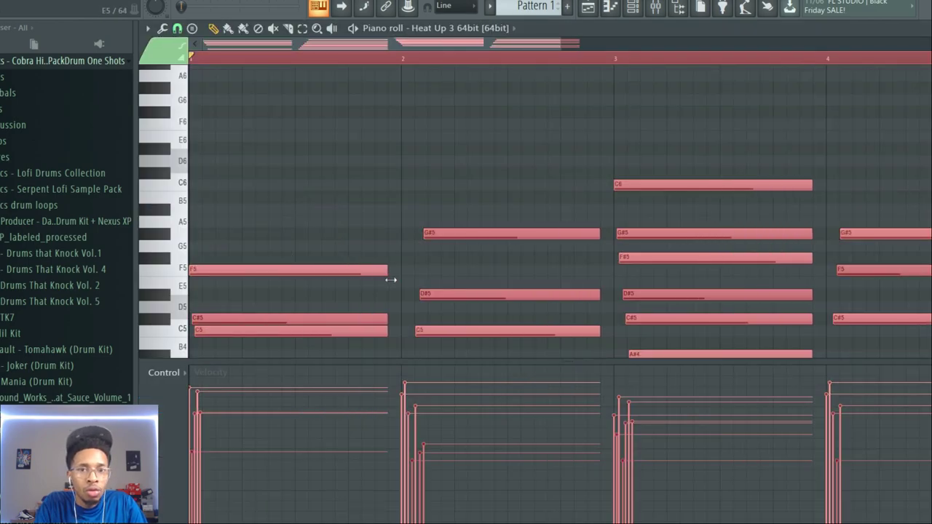
{"action": "left_click_drag", "start_coordinate": [294, 271], "coordinate": [401, 271]}
{"action": "key", "text": "F6"}
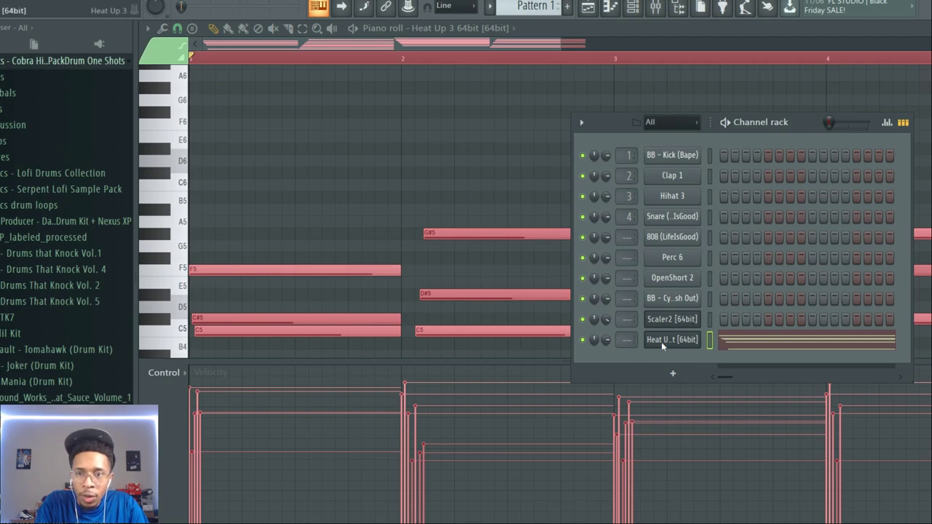
Switch Heat Up 3 to the Keys 'Innocent' preset and play the progression through it.
{"action": "left_click", "coordinate": [663, 341]}
{"action": "left_click_drag", "start_coordinate": [386, 328], "coordinate": [429, 203]}
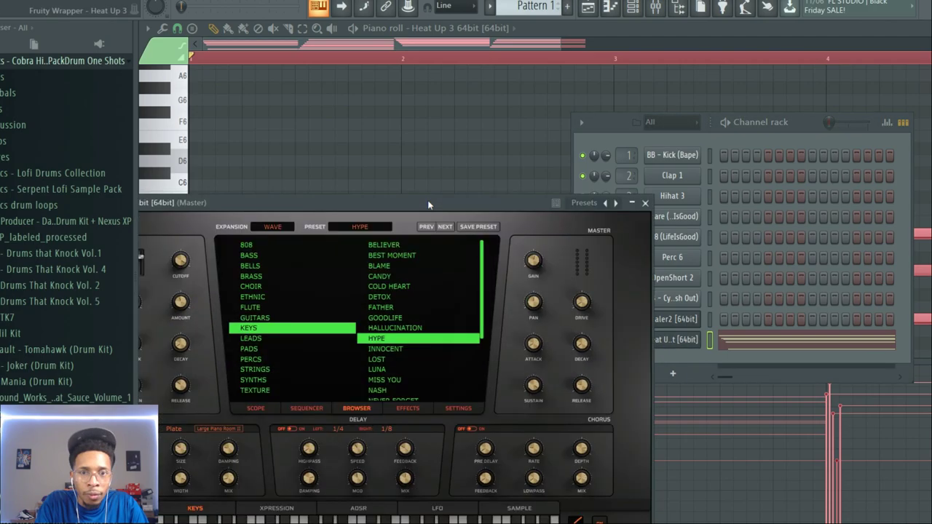
{"action": "left_click", "coordinate": [398, 350]}
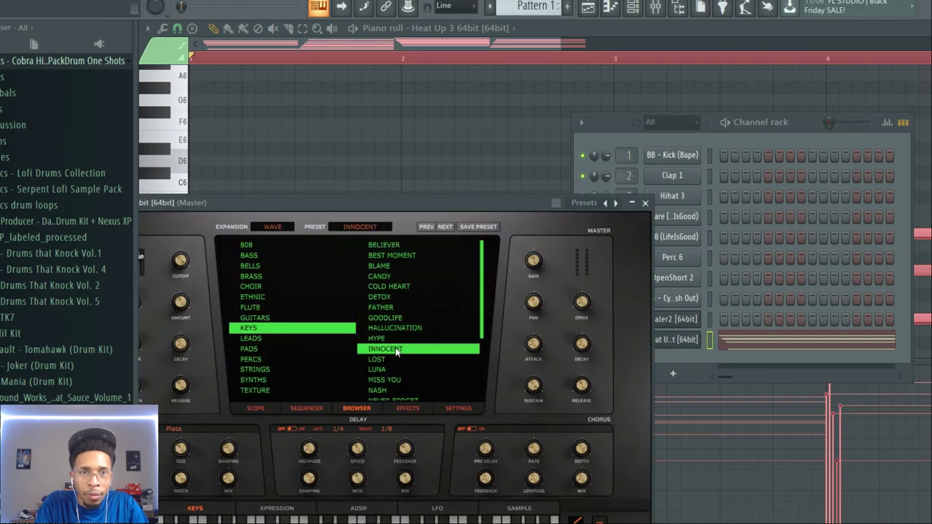
{"action": "key", "text": "space"}
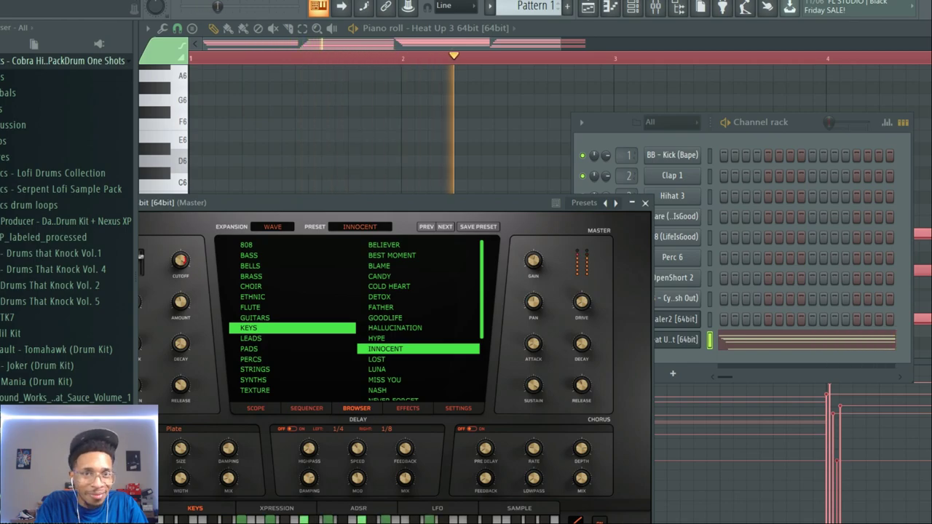
{"action": "key", "text": "space"}
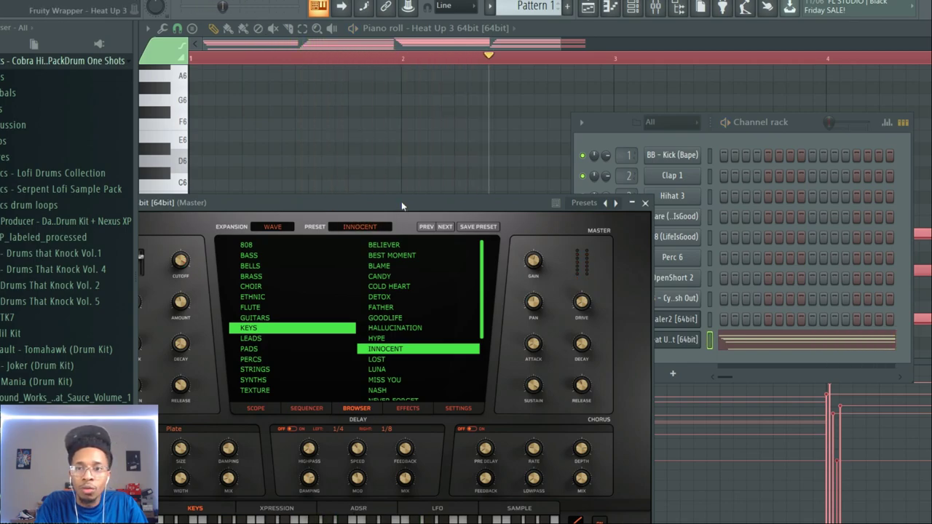
{"action": "left_click", "coordinate": [656, 358]}
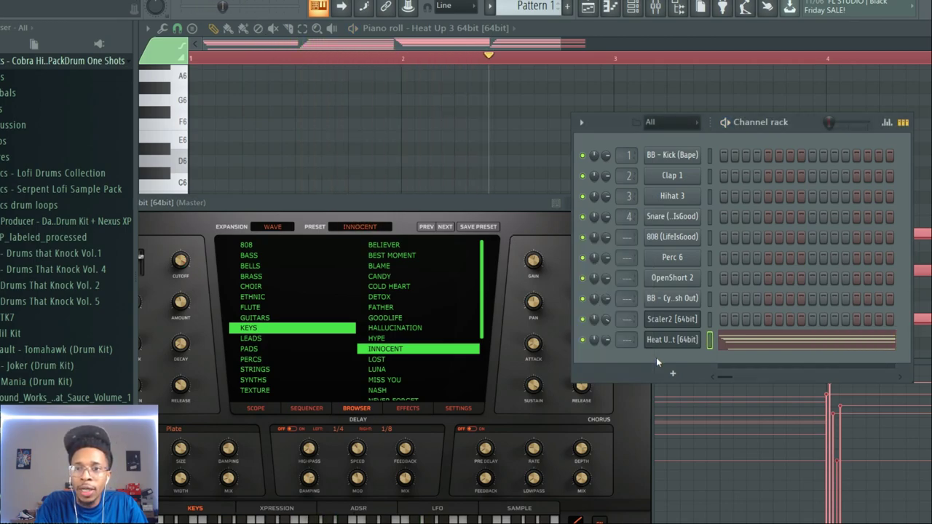
Load Collection Plate 3 in Scaler 2 and transpose it up two semitones.
{"action": "left_click", "coordinate": [671, 318]}
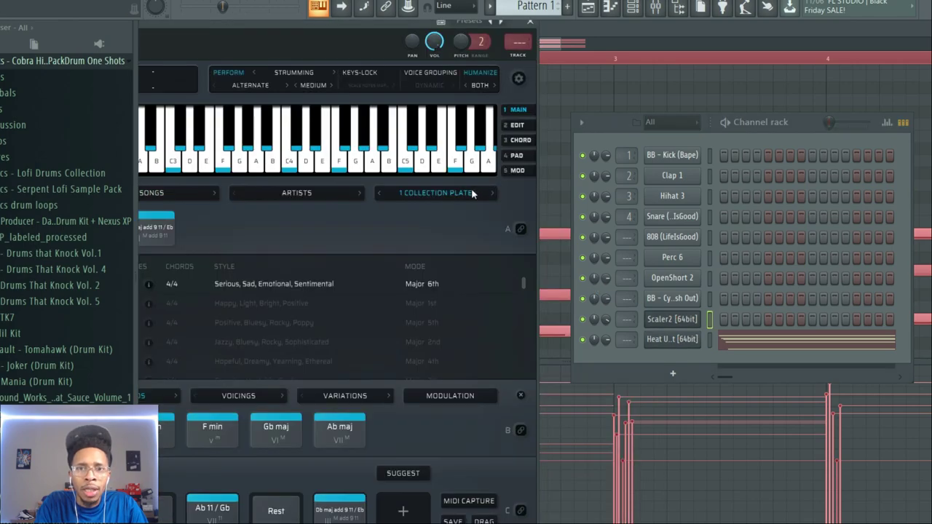
{"action": "left_click", "coordinate": [492, 192]}
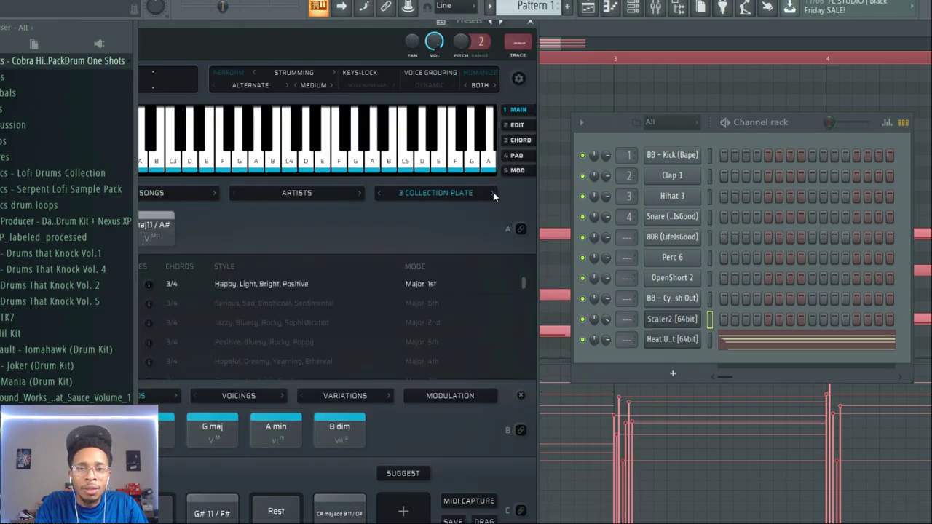
{"action": "left_click", "coordinate": [492, 193]}
{"action": "left_click_drag", "start_coordinate": [352, 21], "coordinate": [706, 20]}
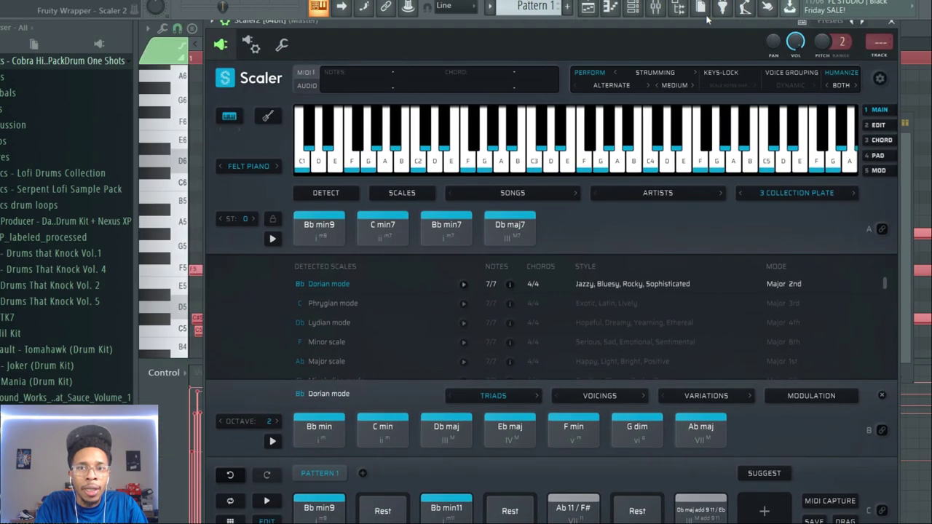
{"action": "left_click", "coordinate": [253, 218]}
{"action": "left_click", "coordinate": [253, 219]}
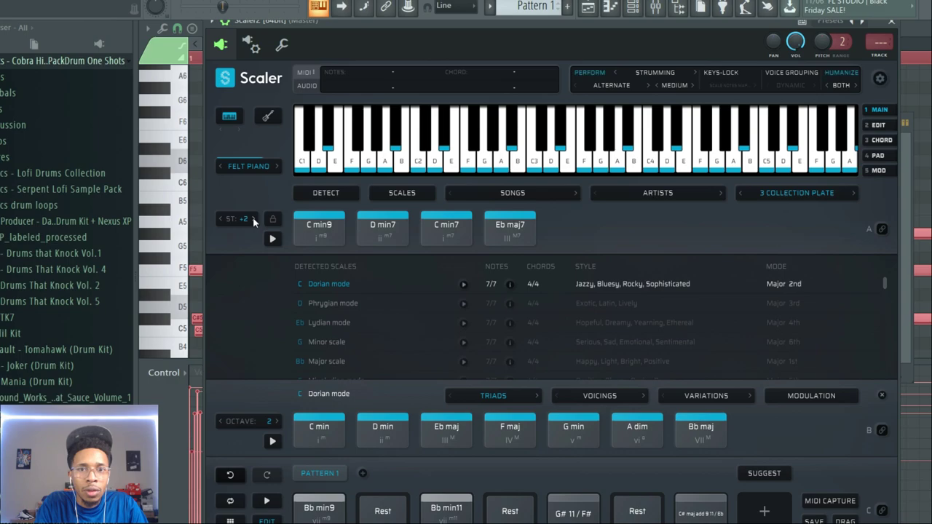
Audition the C min9, D min7, C min7 and Eb maj7 chords.
{"action": "left_click", "coordinate": [321, 226]}
{"action": "left_click", "coordinate": [383, 227]}
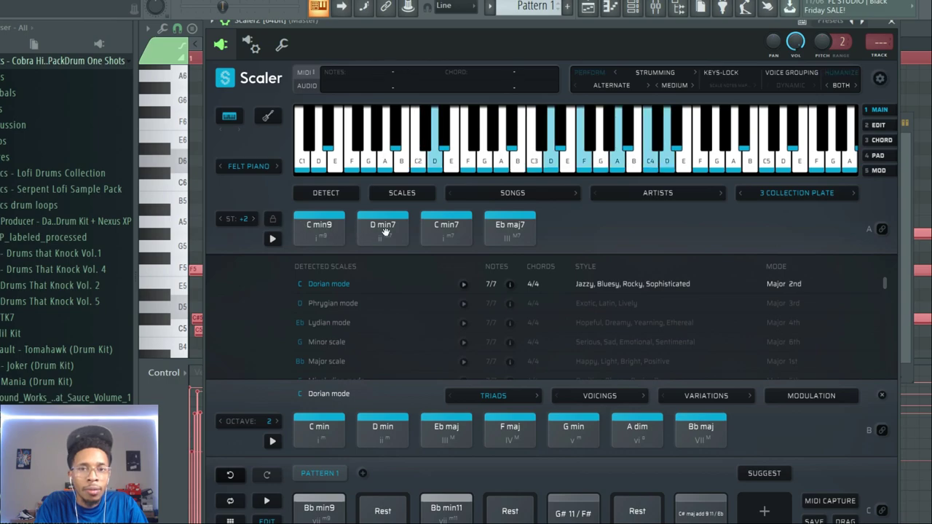
{"action": "left_click", "coordinate": [444, 227]}
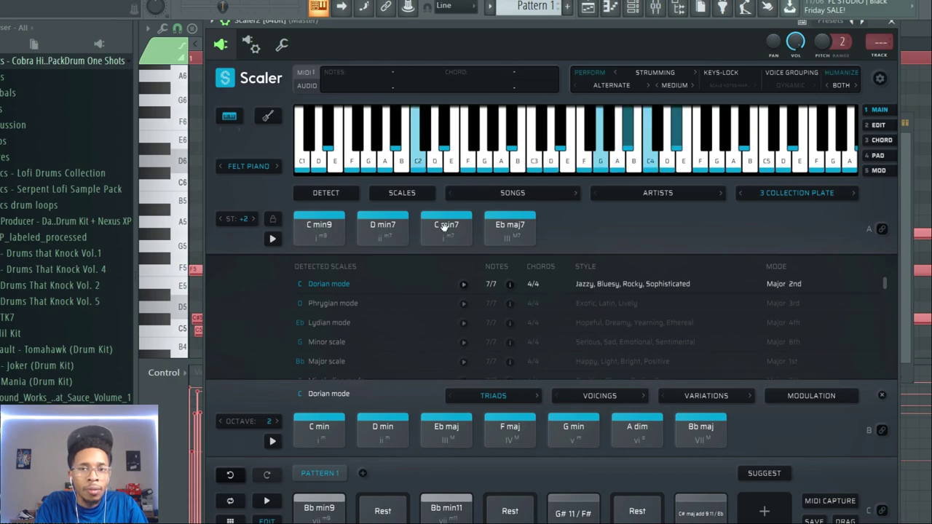
{"action": "left_click", "coordinate": [519, 226]}
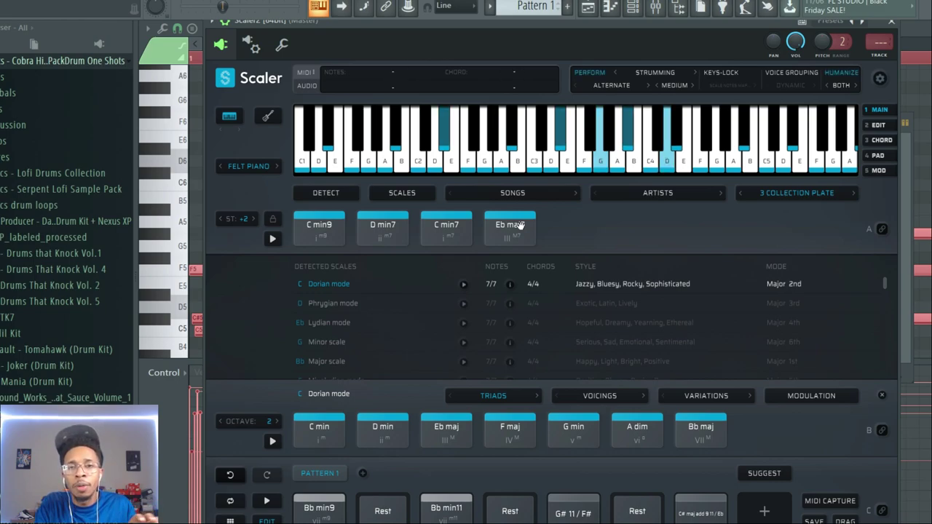
Switch to Collection Plate 4 and play C# min9, F# min, F# min9 and F# 7(sus2 b5).
{"action": "left_click", "coordinate": [853, 193]}
{"action": "left_click", "coordinate": [321, 227]}
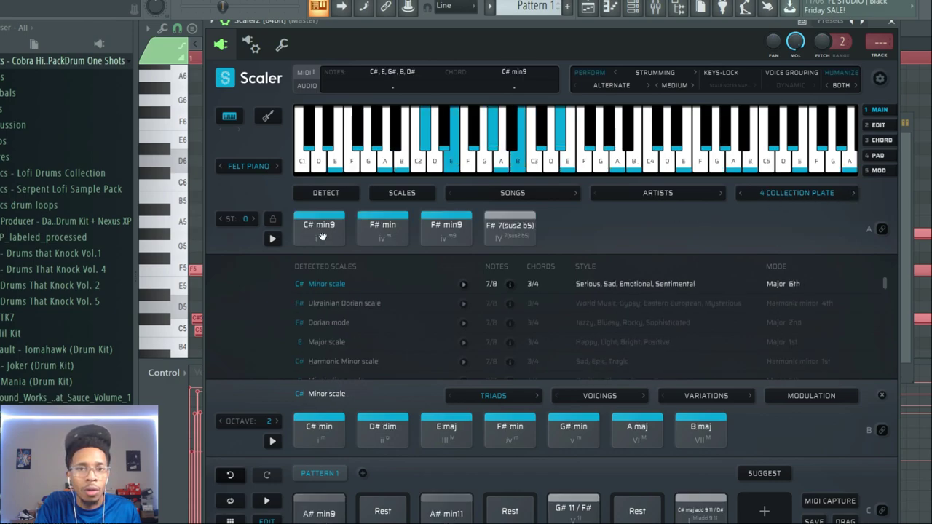
{"action": "left_click", "coordinate": [396, 229]}
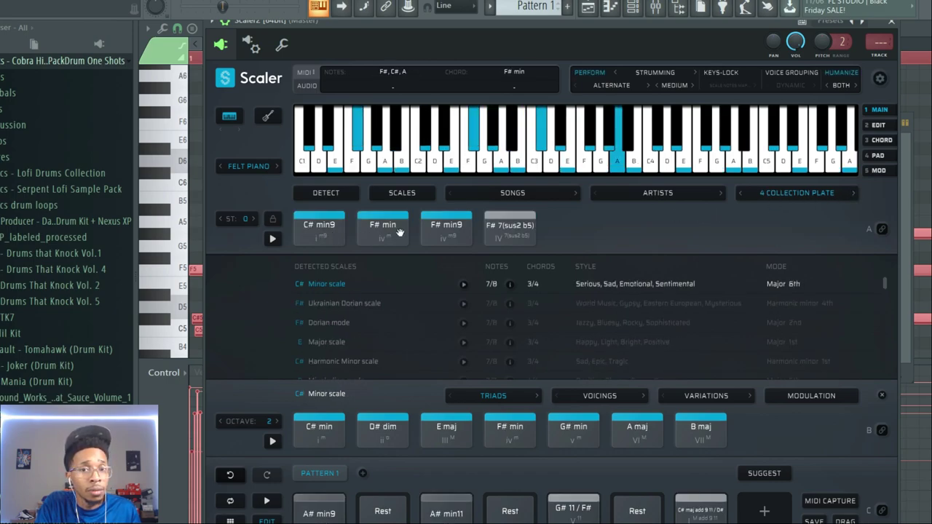
{"action": "left_click", "coordinate": [444, 225]}
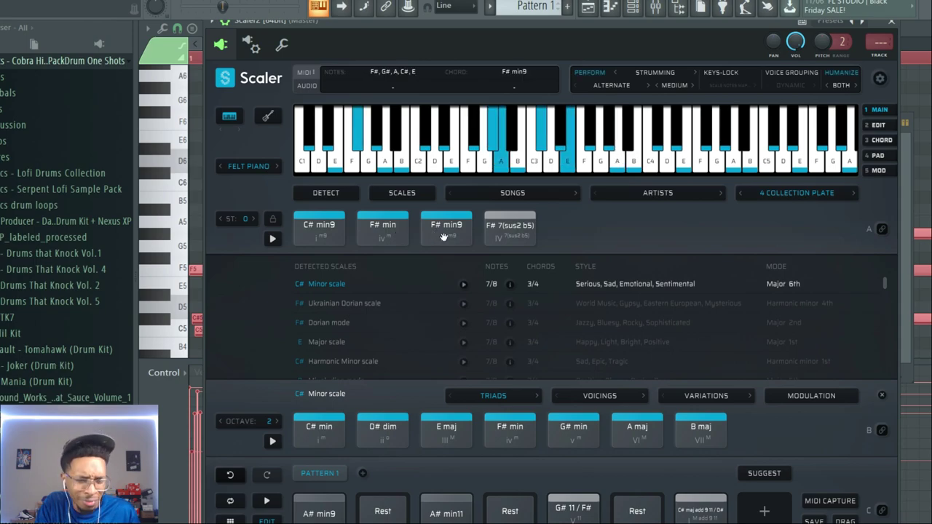
{"action": "left_click", "coordinate": [503, 232]}
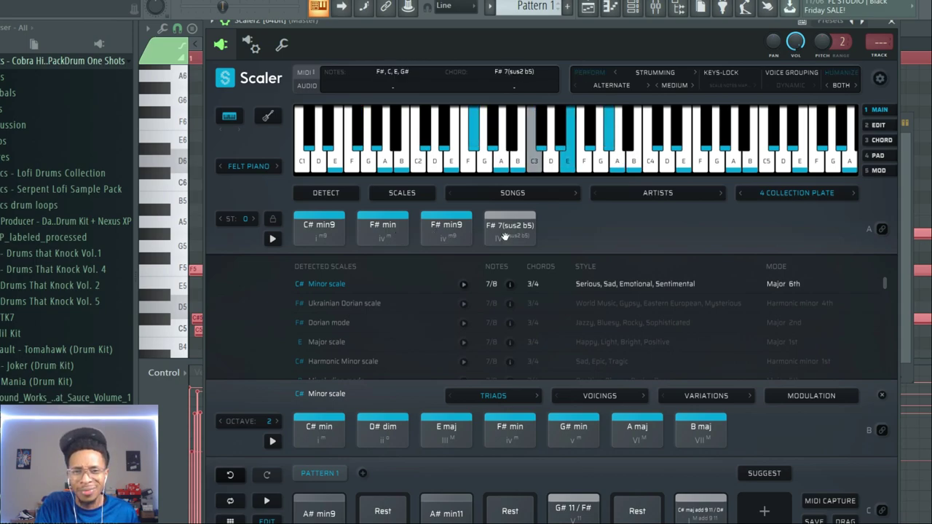
Replay the C# min9, F# min and F# 7(sus2 b5) chords, repeating the last one.
{"action": "left_click", "coordinate": [332, 231]}
{"action": "left_click", "coordinate": [399, 236]}
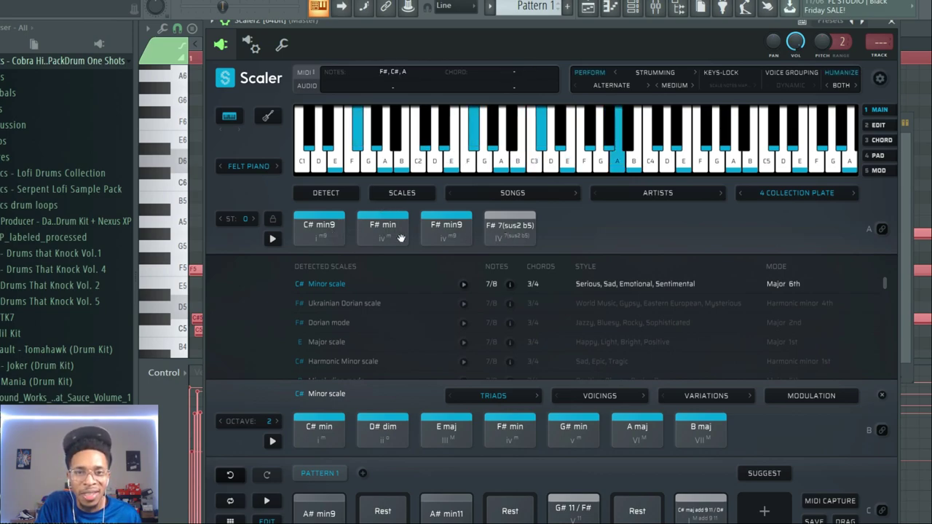
{"action": "left_click", "coordinate": [441, 237]}
{"action": "left_click", "coordinate": [515, 232]}
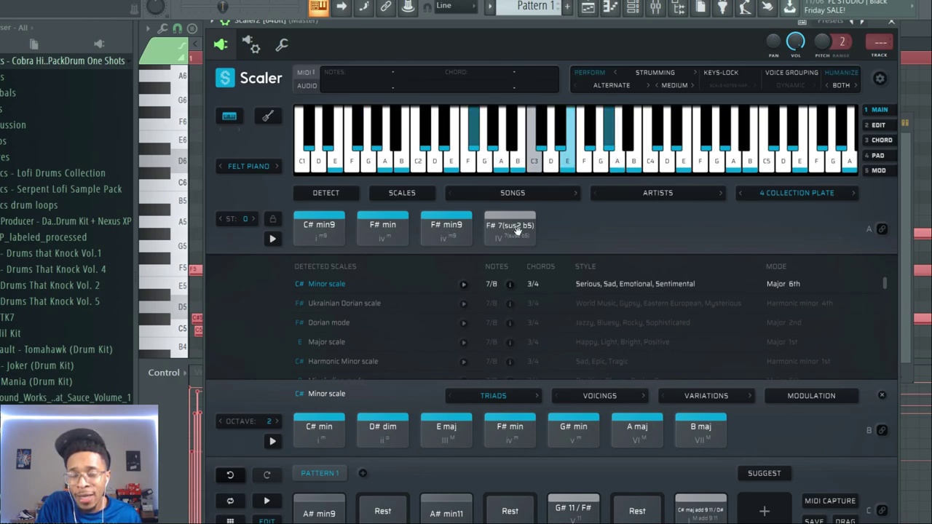
{"action": "left_click", "coordinate": [514, 230]}
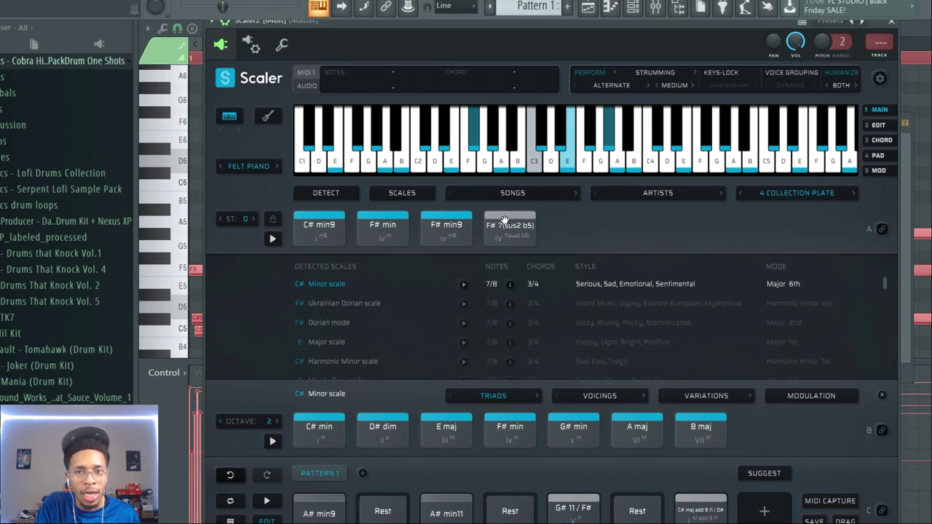
{"action": "left_click", "coordinate": [375, 237]}
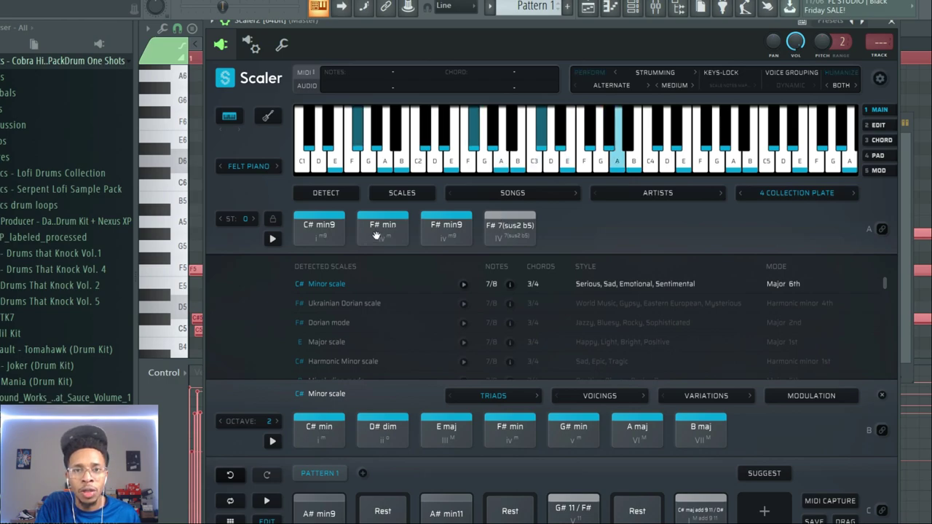
{"action": "left_click", "coordinate": [501, 231]}
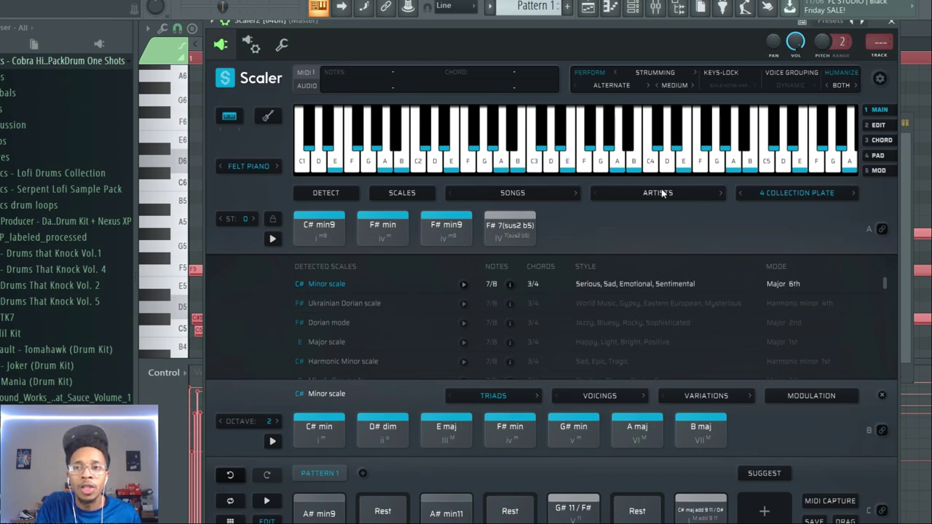
Step to Collection Plate 9 and play A min9, C 6 9, G maj add 13 and F maj7.
{"action": "left_click", "coordinate": [853, 192]}
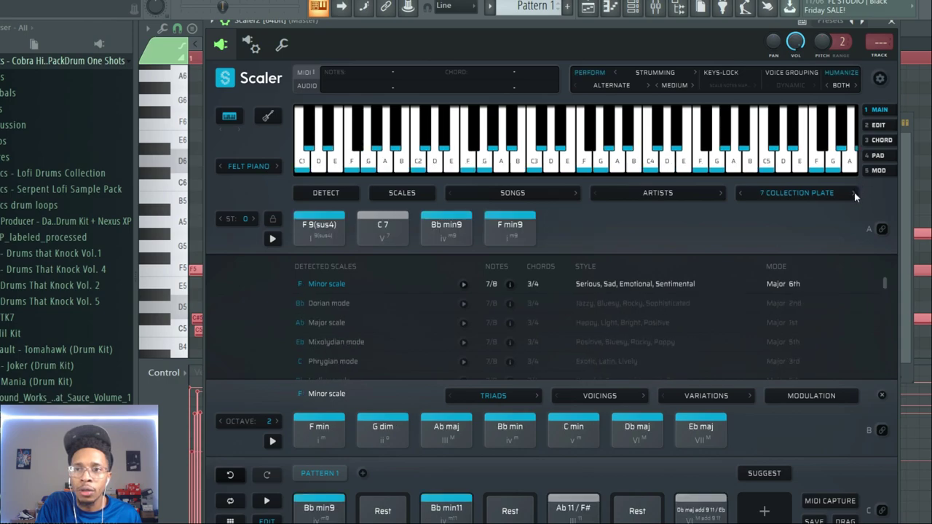
{"action": "left_click", "coordinate": [854, 192]}
{"action": "left_click", "coordinate": [382, 231]}
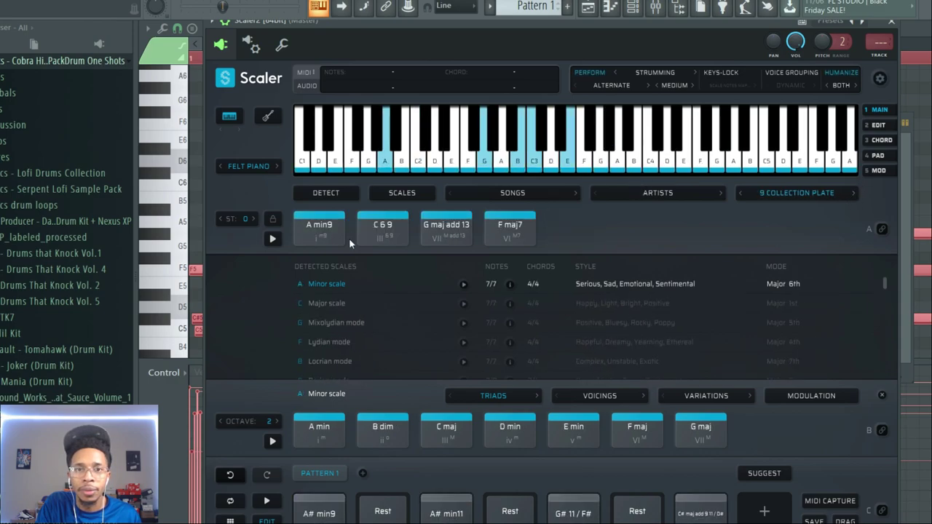
{"action": "left_click", "coordinate": [311, 237]}
{"action": "left_click", "coordinate": [400, 236]}
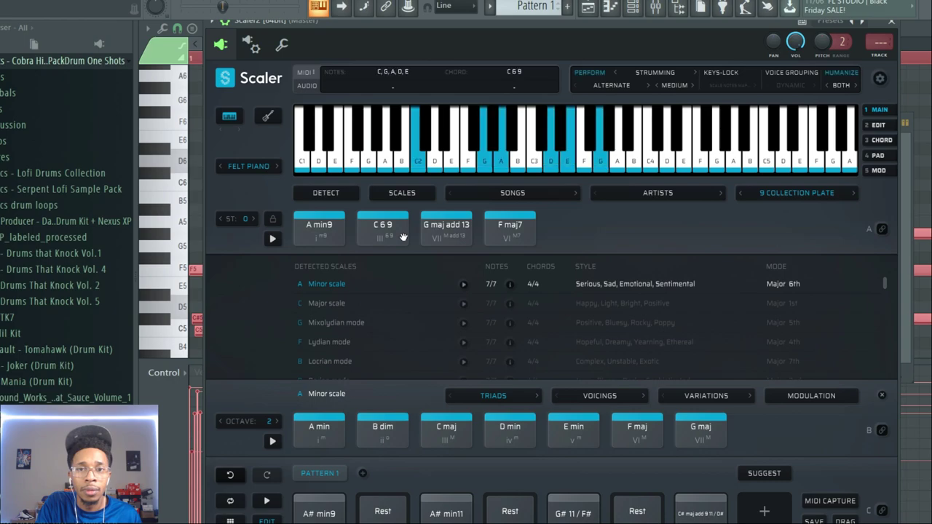
{"action": "left_click", "coordinate": [446, 230]}
{"action": "left_click", "coordinate": [446, 230]}
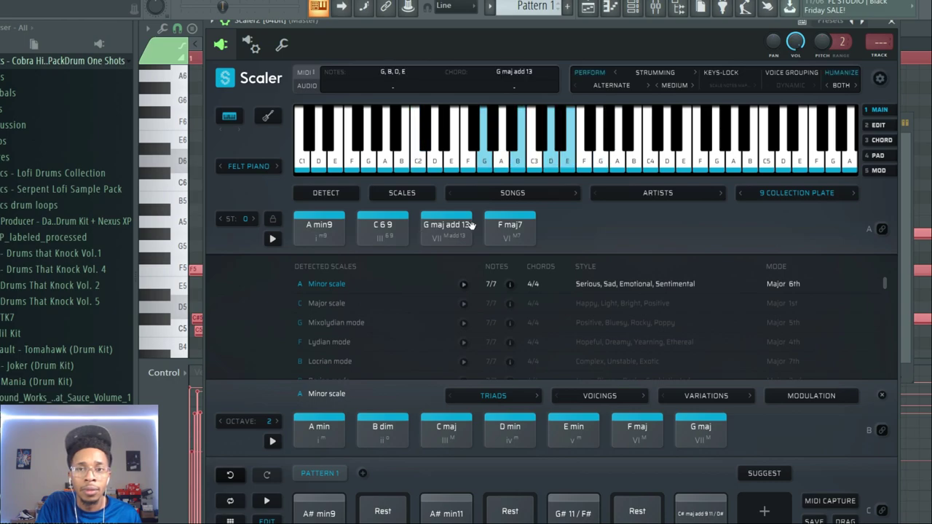
{"action": "left_click", "coordinate": [519, 226]}
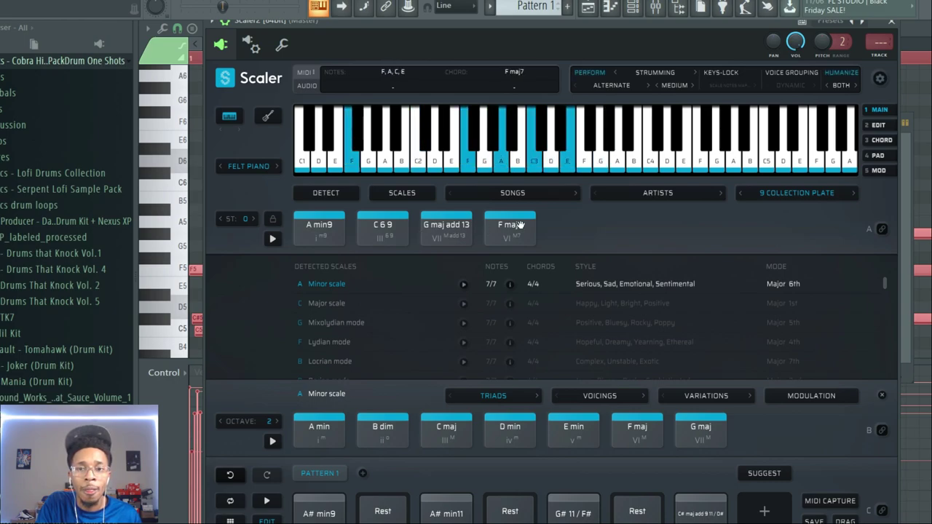
Play the A min9, C 6 9, G maj add 13, F maj7 sequence through once more.
{"action": "left_click", "coordinate": [321, 237]}
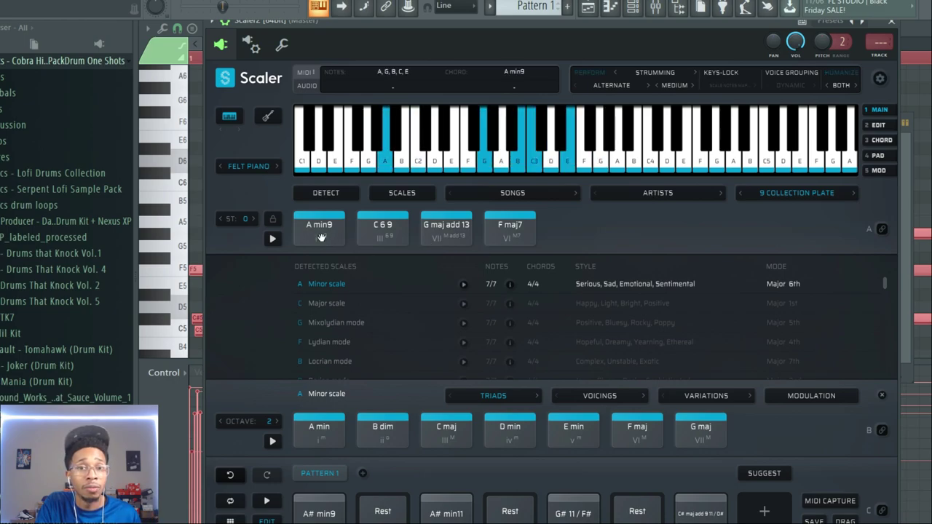
{"action": "left_click", "coordinate": [380, 240]}
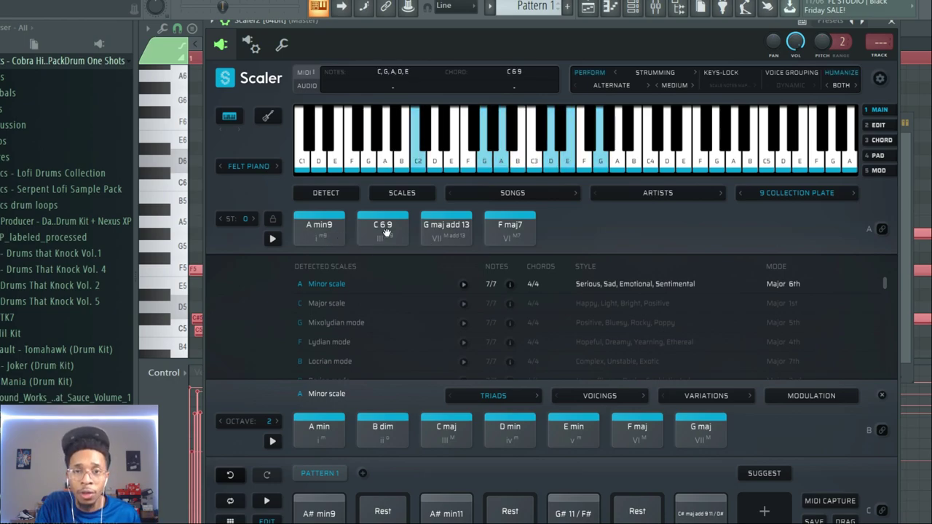
{"action": "left_click", "coordinate": [453, 227]}
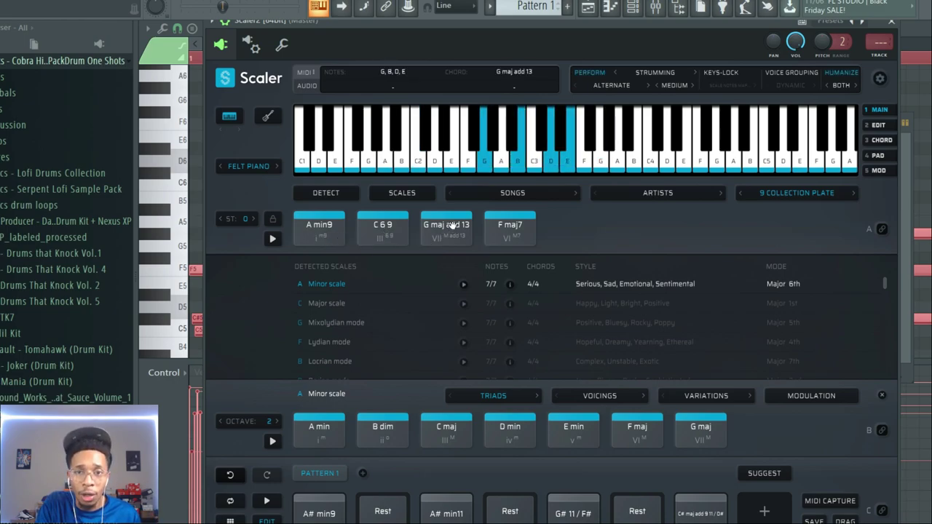
{"action": "left_click", "coordinate": [513, 225]}
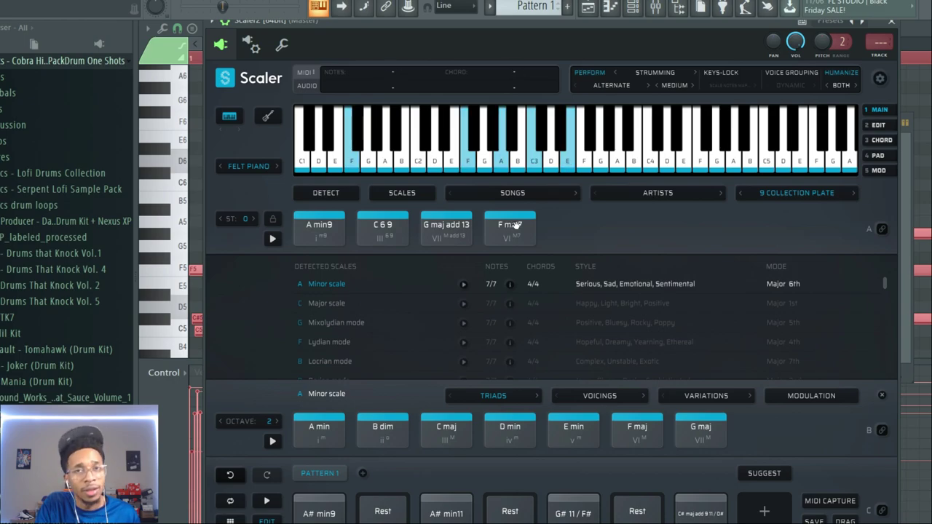
Switch Scaler's sound from Felt Piano to the Orchestra String Ensemble.
{"action": "left_click", "coordinate": [265, 168]}
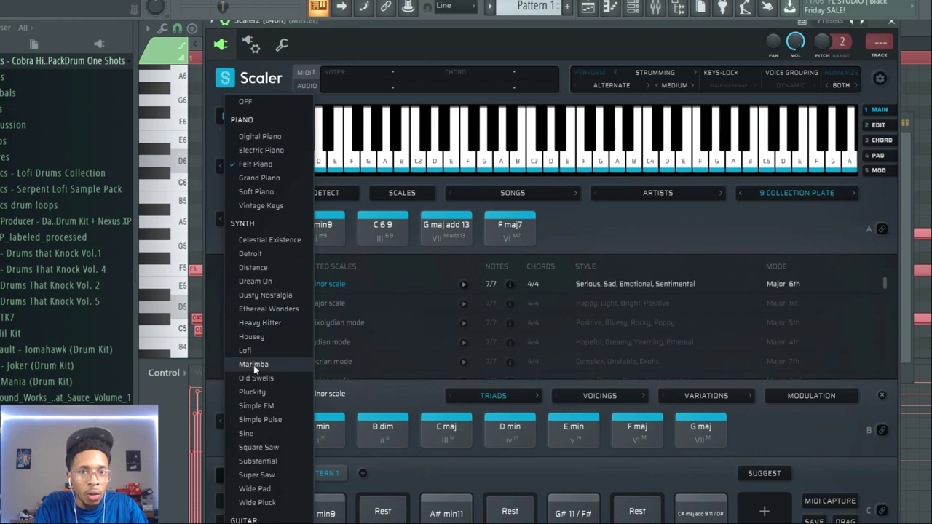
{"action": "scroll", "coordinate": [253, 365], "scroll_direction": "down", "scroll_amount": 5}
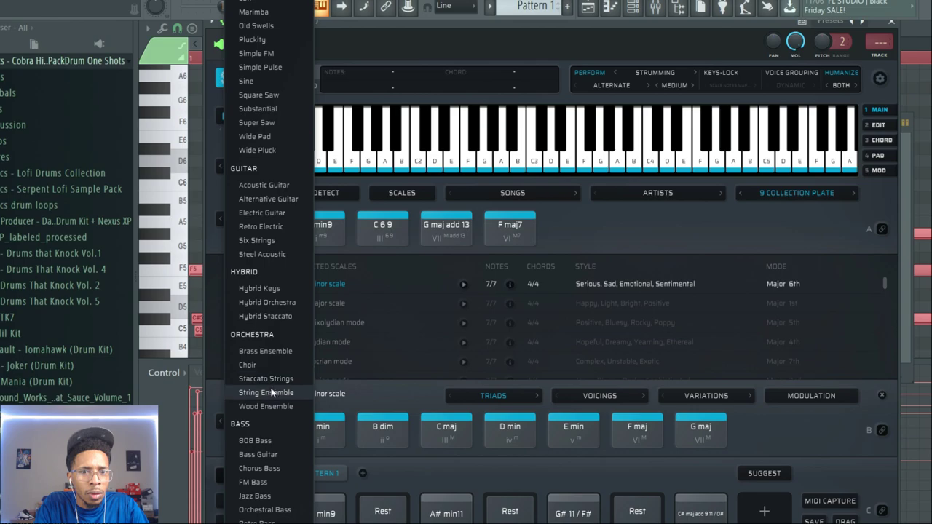
{"action": "left_click", "coordinate": [266, 393]}
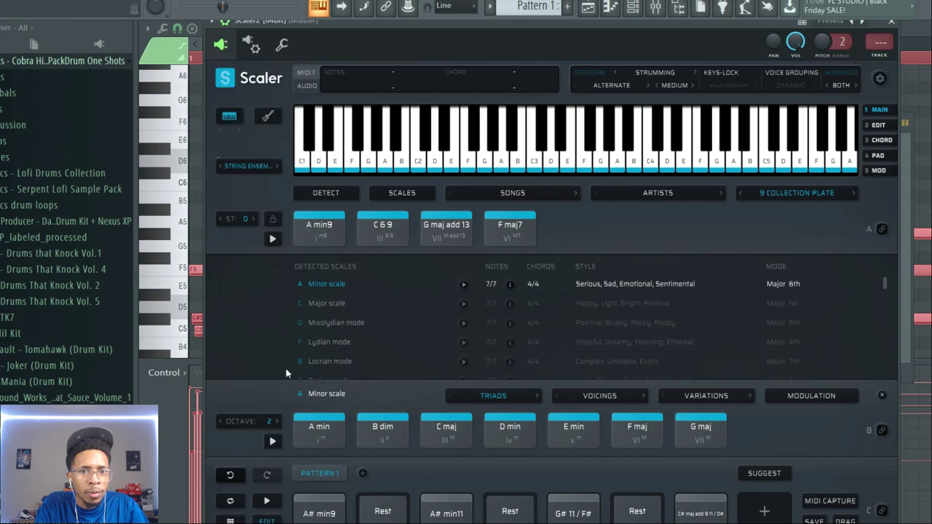
Play the A min9, C 6 9, G maj add 13 and F maj7 pads with strings.
{"action": "left_click", "coordinate": [328, 231]}
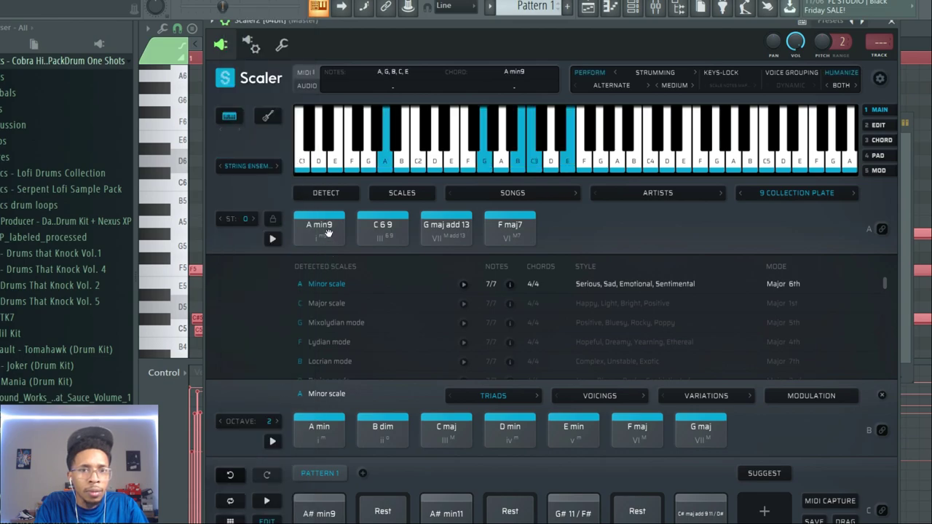
{"action": "left_click", "coordinate": [388, 227]}
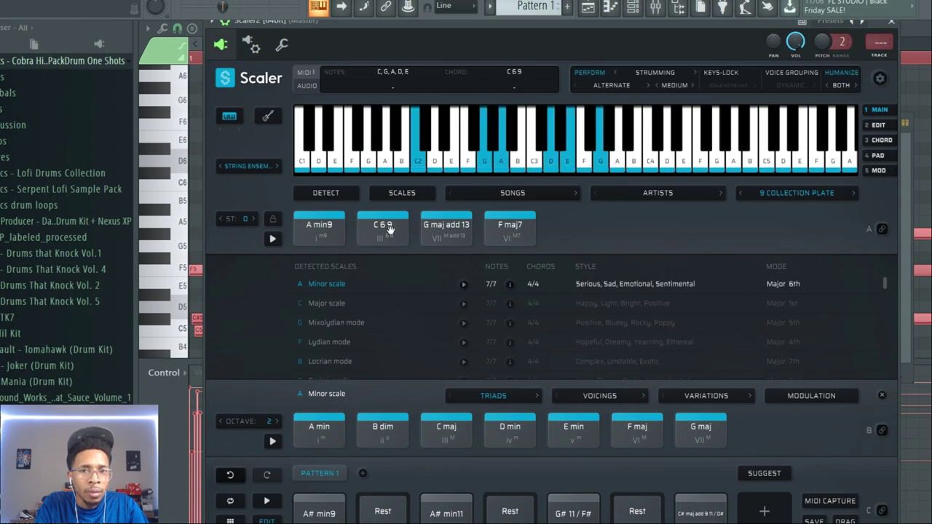
{"action": "left_click", "coordinate": [447, 226]}
{"action": "left_click", "coordinate": [488, 227]}
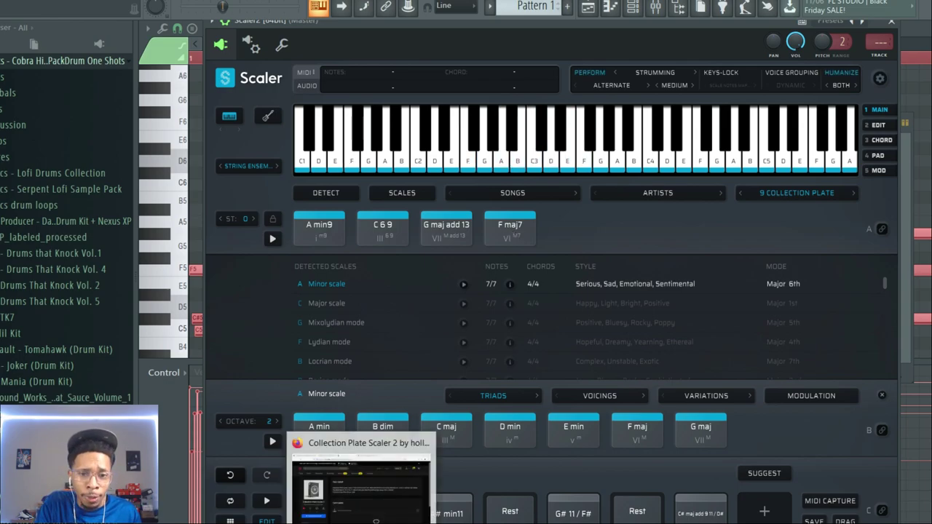
Switch to the browser showing the Collection Plate Scaler 2 BeatStars page.
{"action": "left_click", "coordinate": [361, 480]}
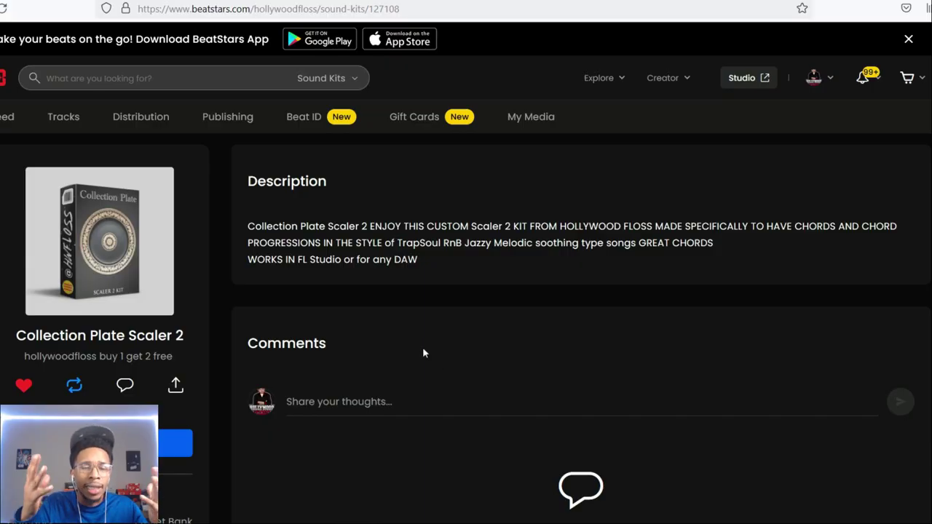